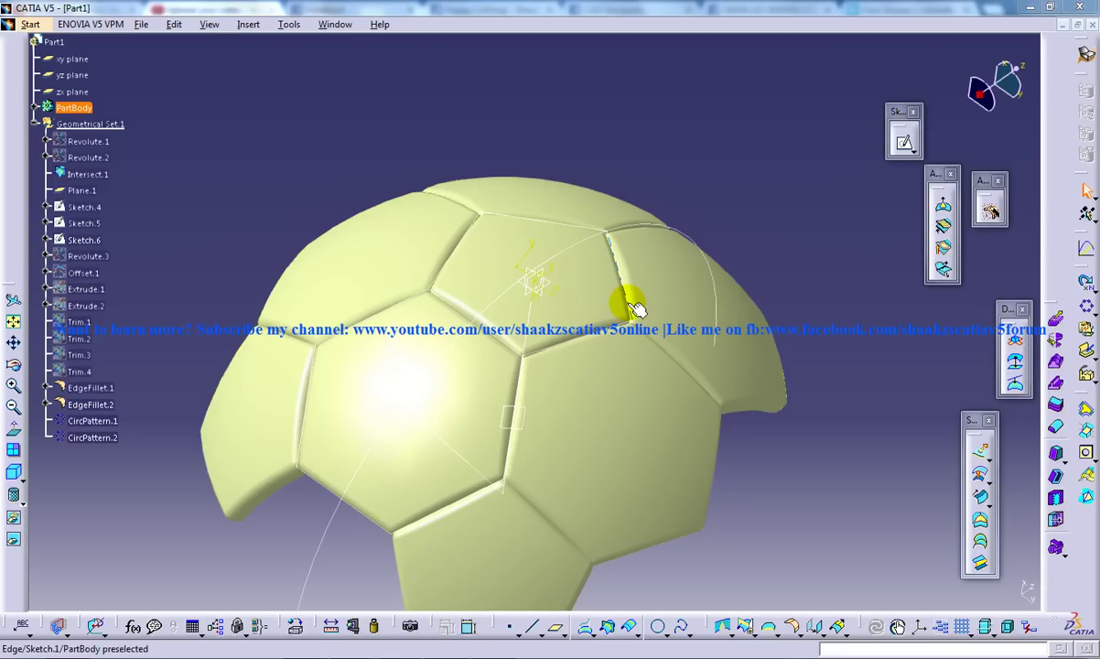
Step: Create a reference plane at 72 degrees to the zx plane, rotated about the Sketch.5 line
mouse_move(609, 258)
middle_down()
mouse_move(545, 253)
mouse_move(569, 245)
mouse_move(595, 206)
mouse_move(545, 166)
mouse_move(569, 172)
mouse_move(590, 159)
mouse_move(596, 176)
mouse_move(579, 199)
mouse_move(569, 165)
mouse_move(560, 184)
middle_up()
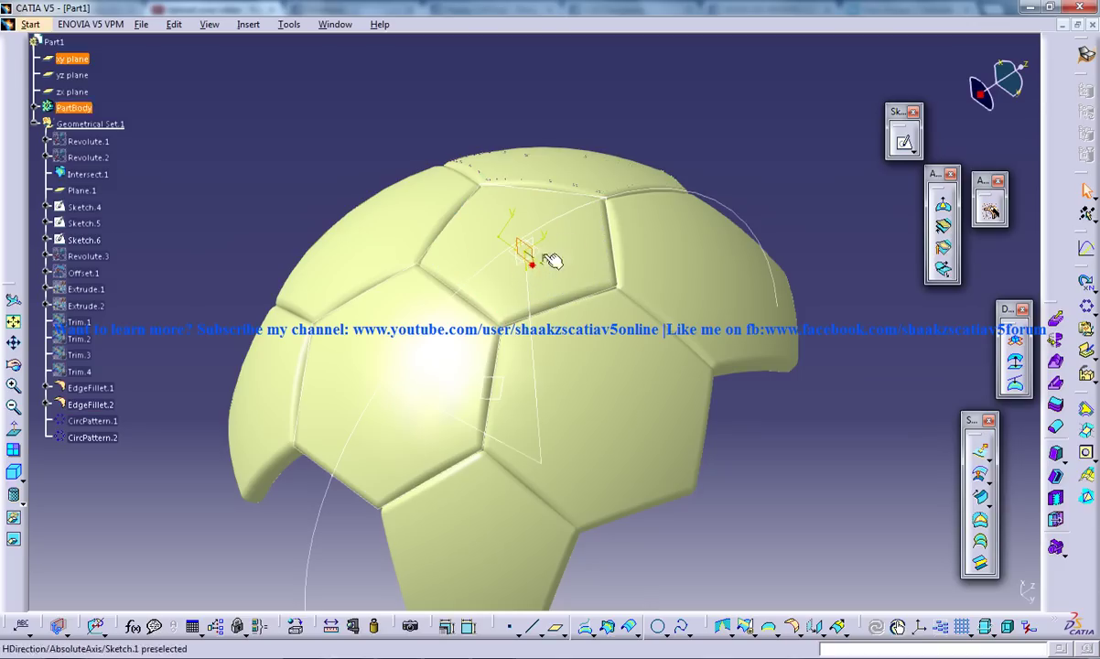
middle_drag(662, 113, 621, 118)
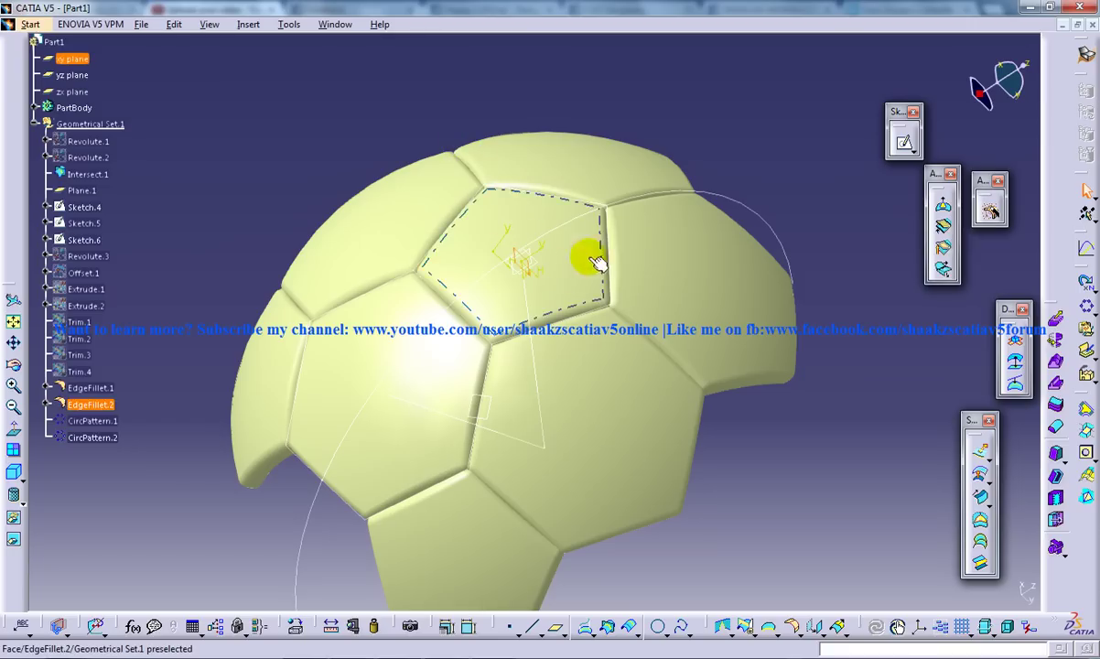
click(724, 111)
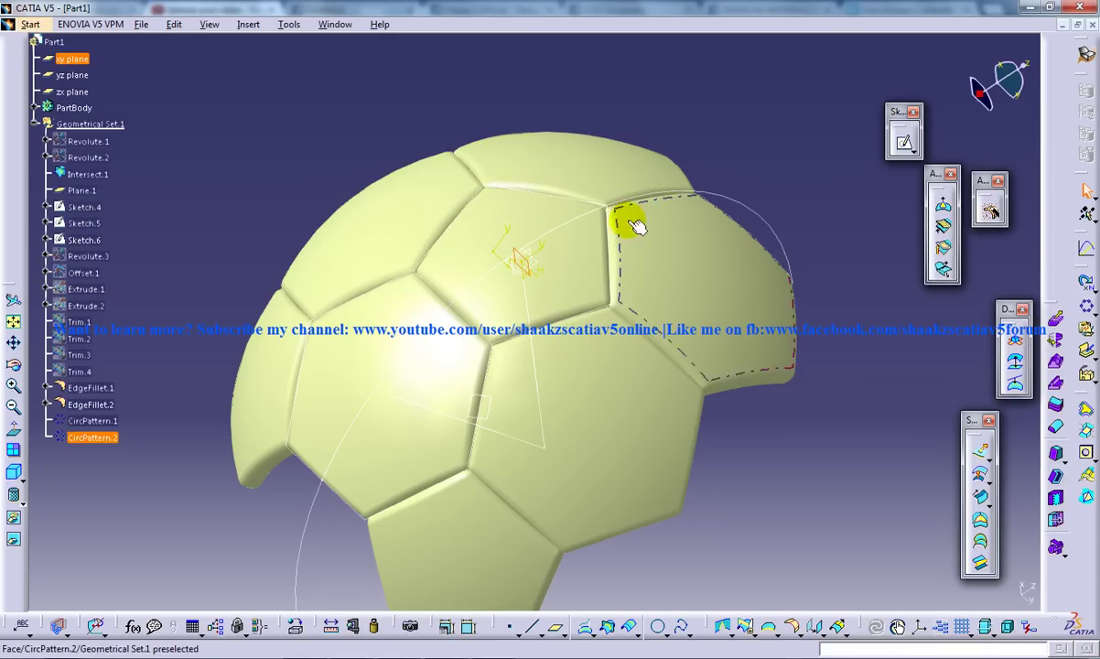
click(589, 86)
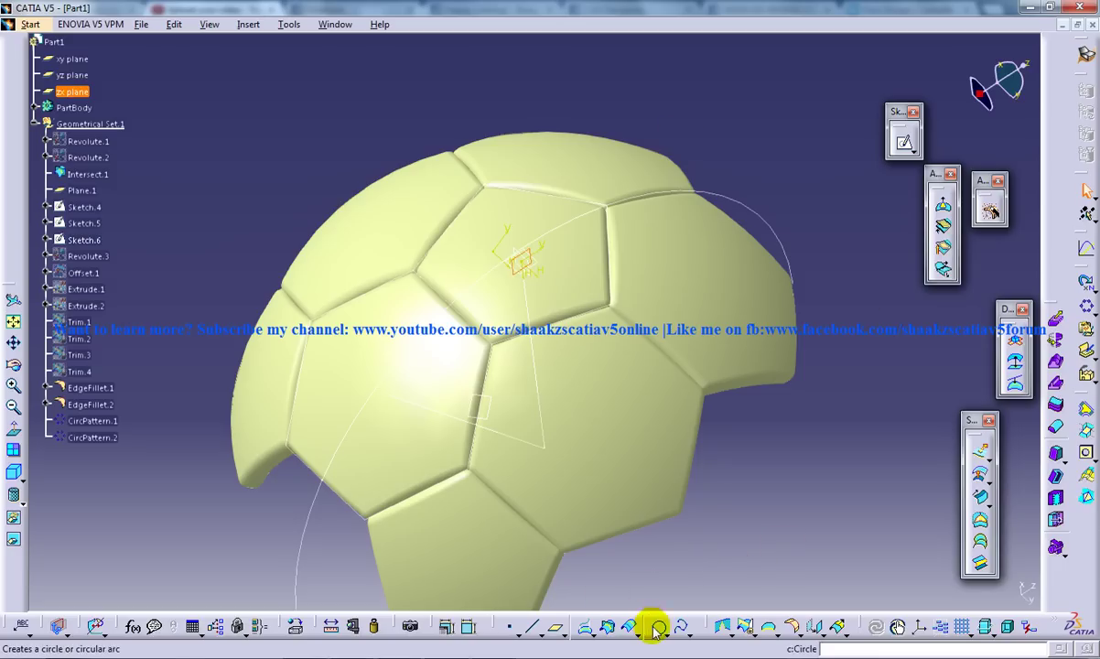
click(556, 631)
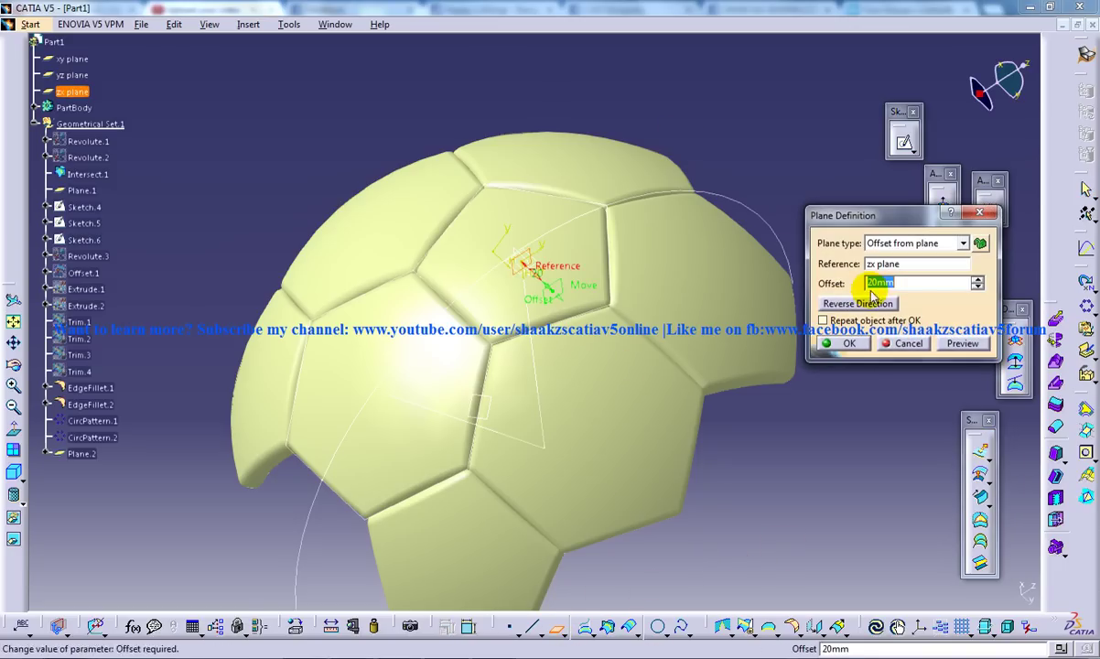
click(892, 243)
click(893, 281)
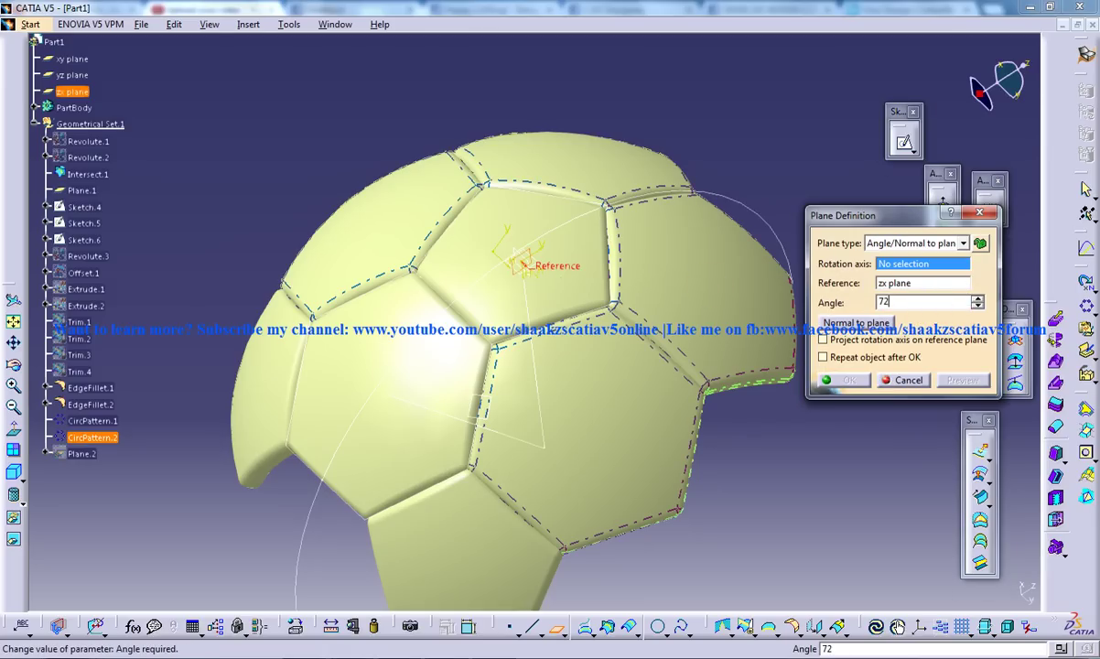
click(916, 283)
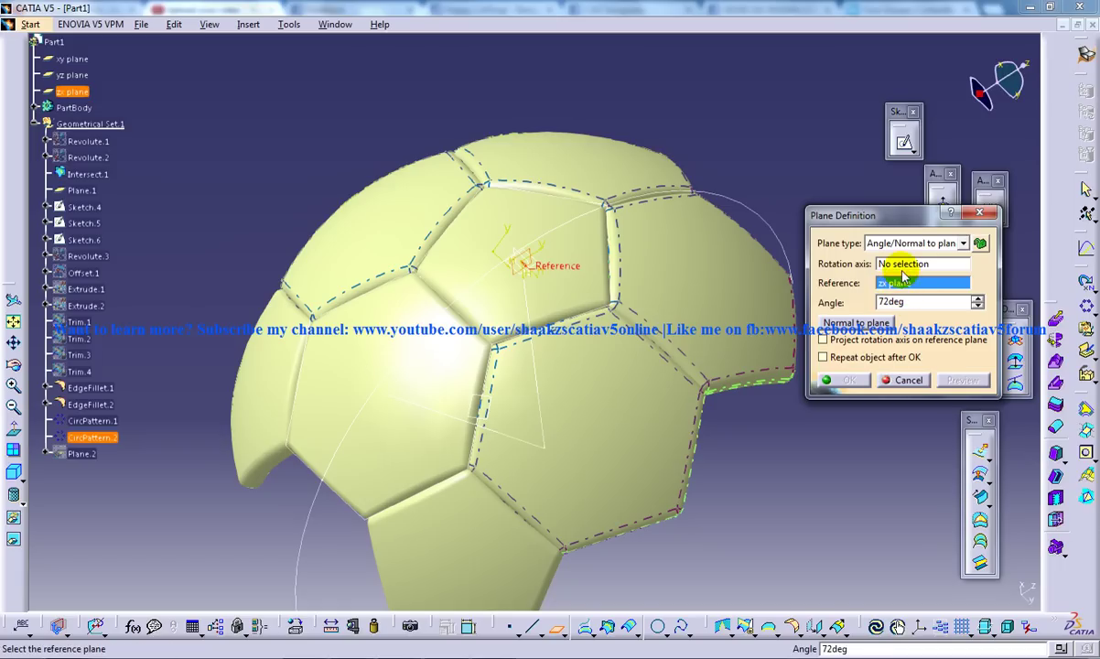
click(903, 265)
click(531, 363)
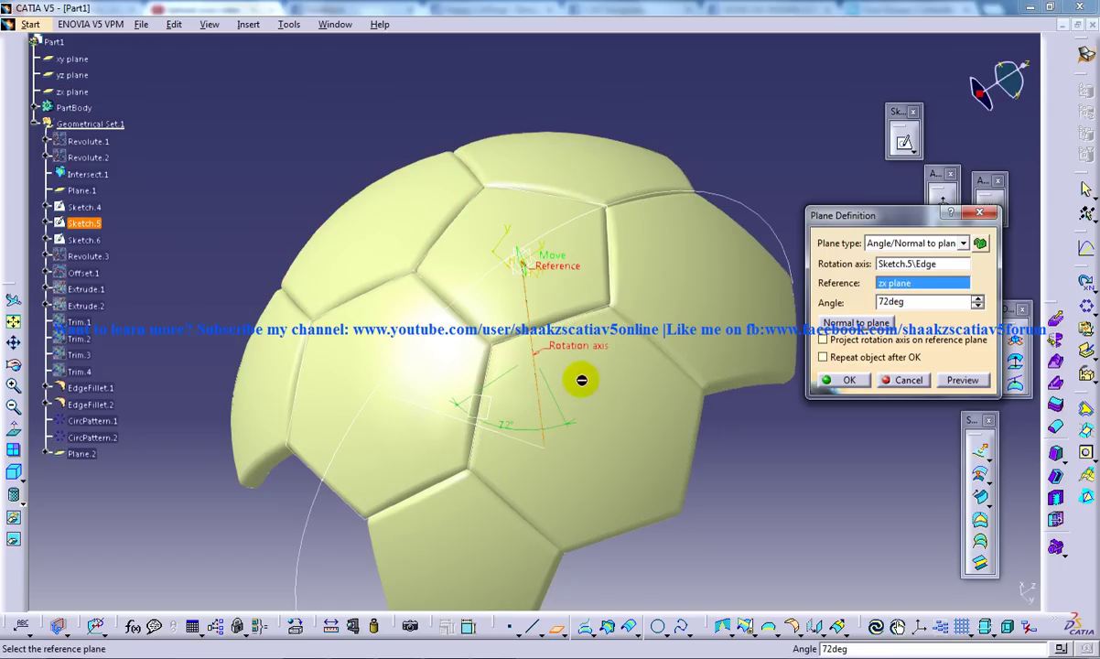
click(847, 382)
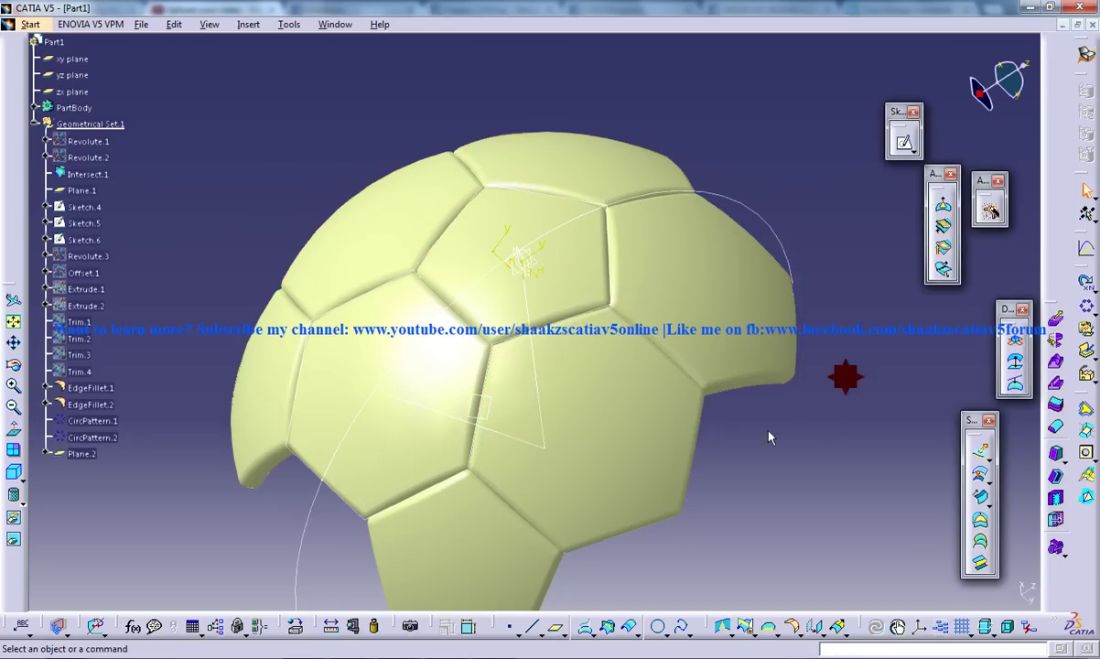
Step: Open a sketch on the new angled plane and draw a large circle around the ball, centred near the ball's centre
middle_drag(646, 214, 577, 204)
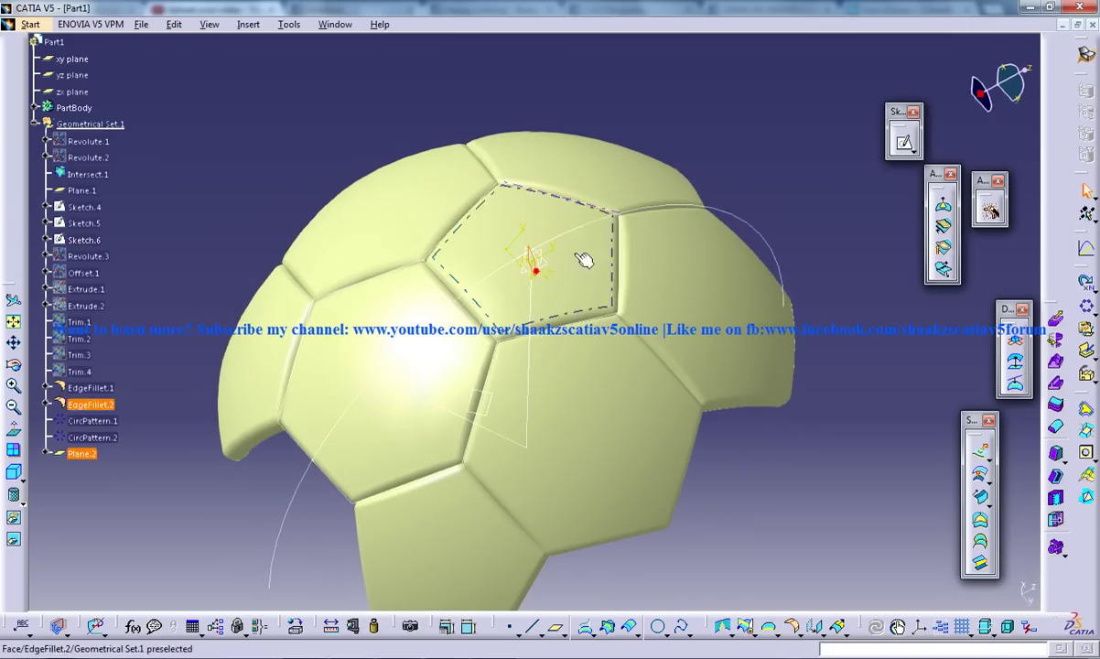
middle_drag(633, 239, 601, 167)
click(986, 203)
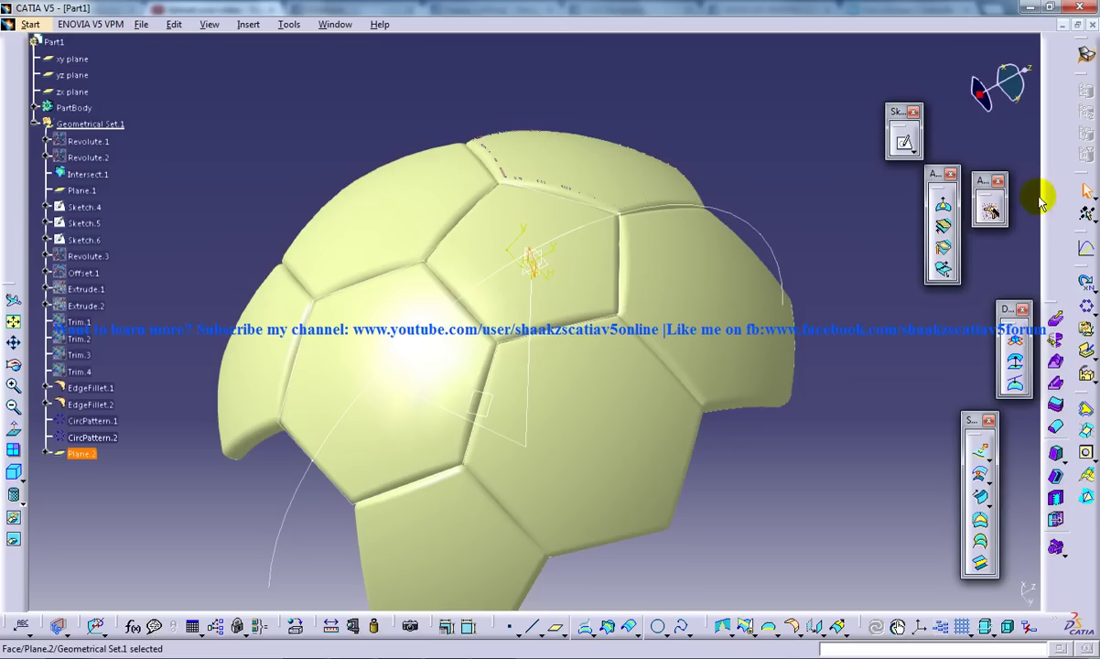
click(904, 142)
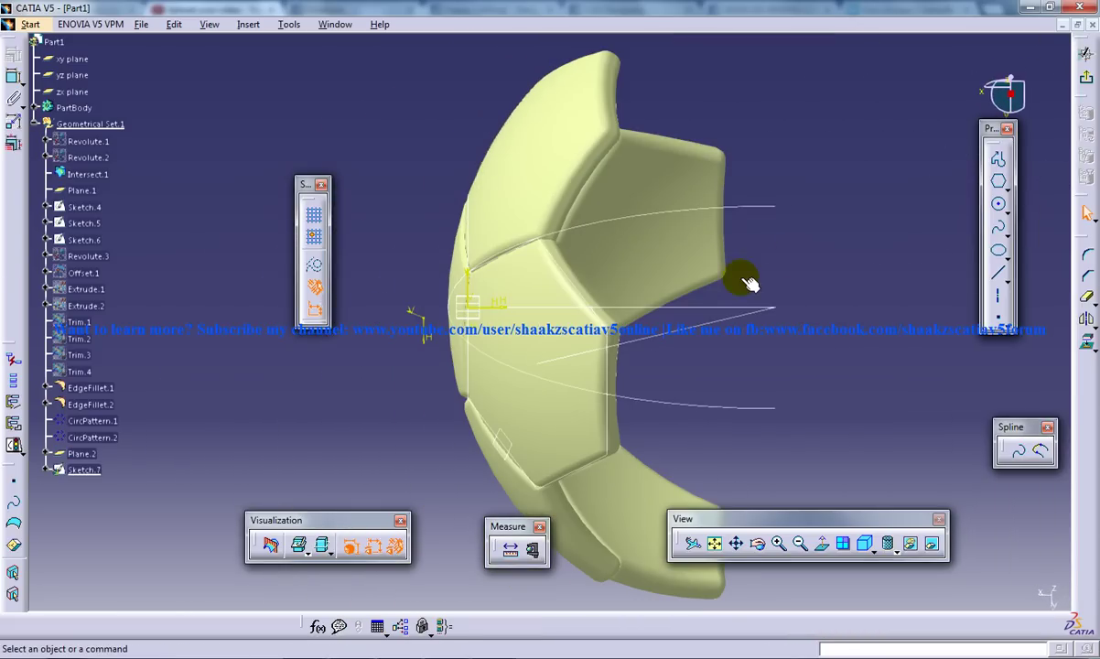
mouse_move(663, 234)
middle_down()
mouse_move(675, 265)
mouse_move(683, 250)
middle_up()
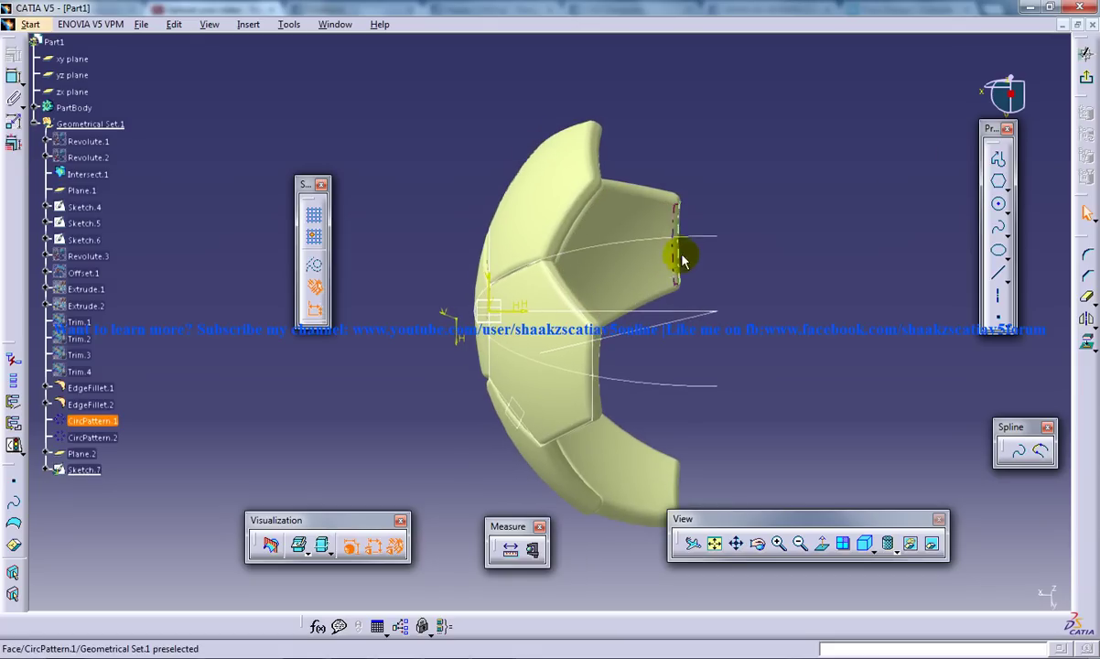
click(997, 205)
click(736, 311)
click(618, 78)
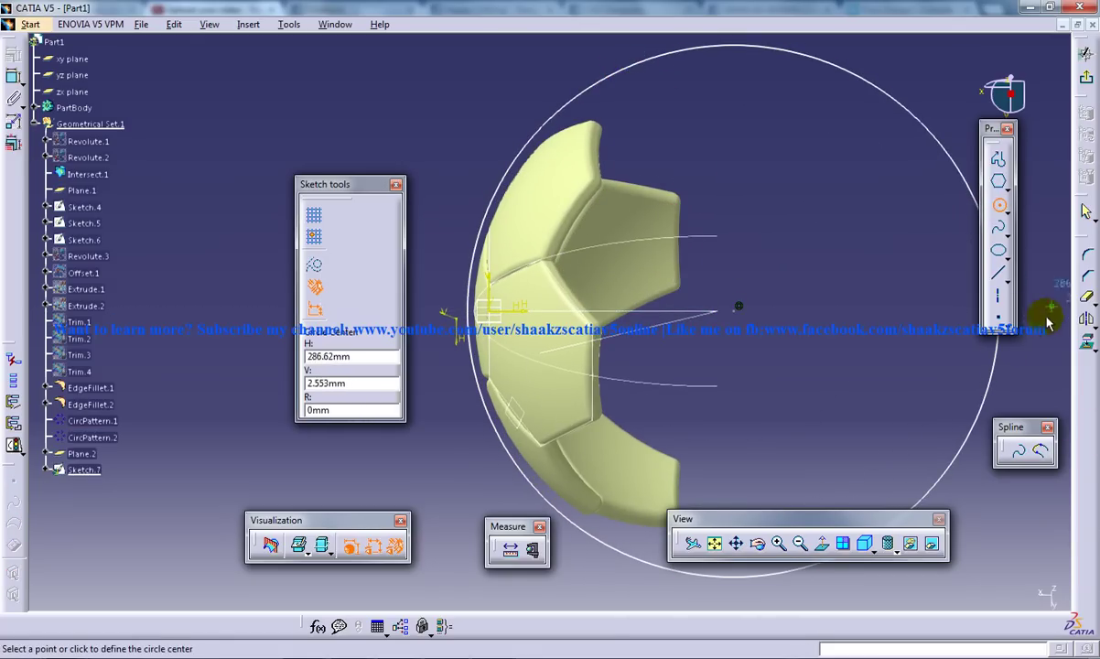
Step: Constrain the circle coincident with the ball's outer edge and its centre coincident with the end of the horizontal reference line
click(13, 78)
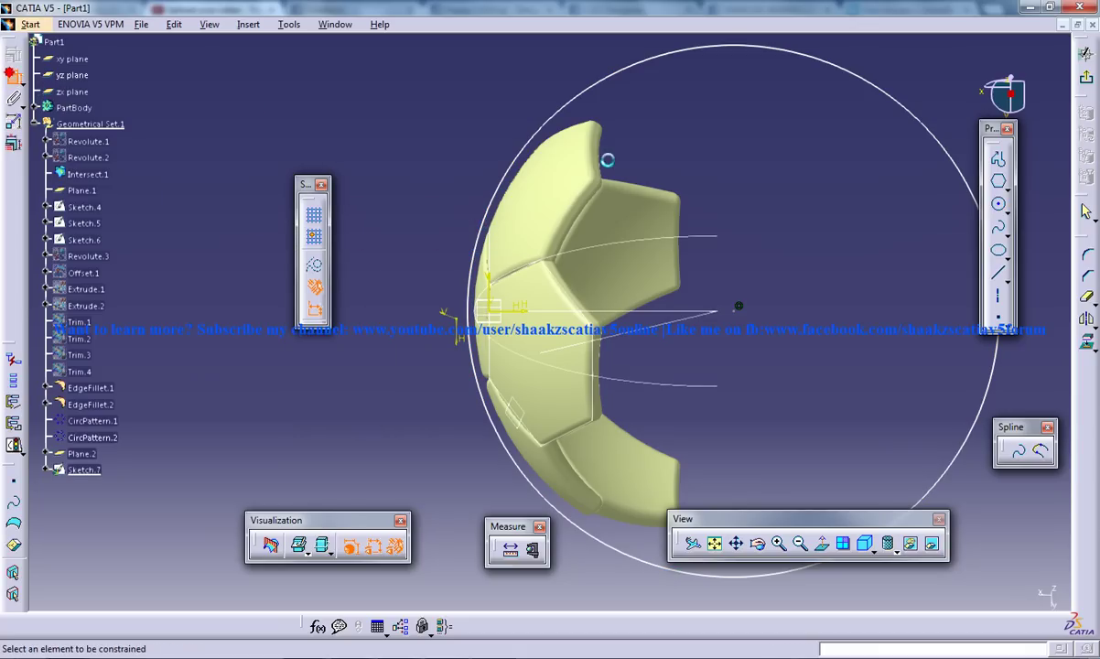
click(579, 97)
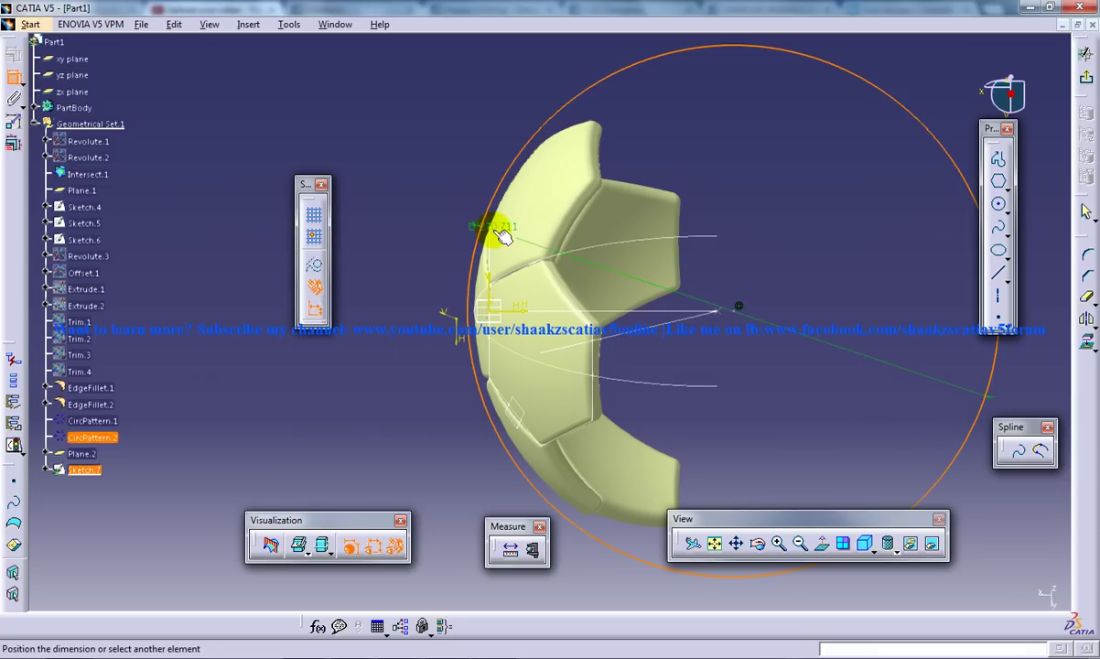
right_click(688, 151)
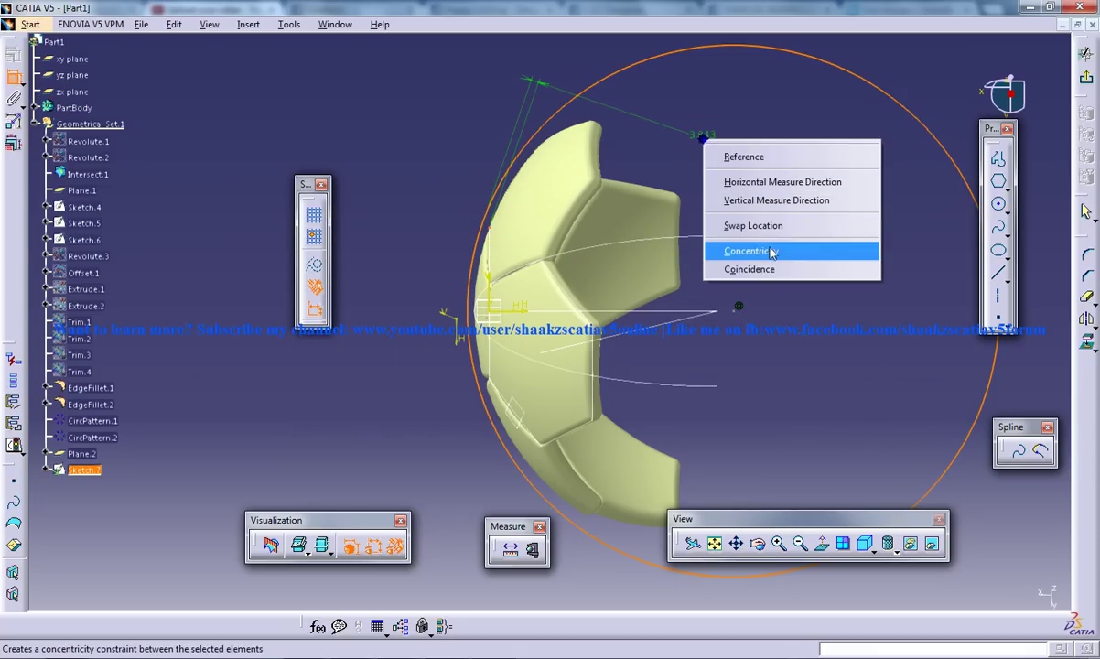
click(761, 270)
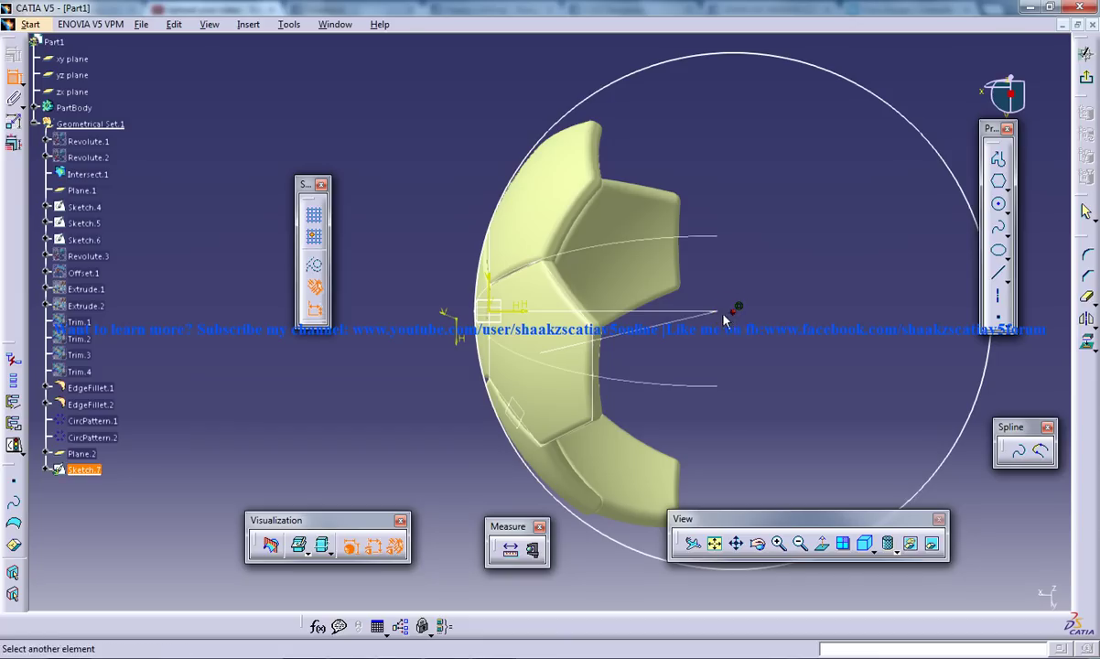
click(720, 315)
right_click(725, 249)
click(769, 275)
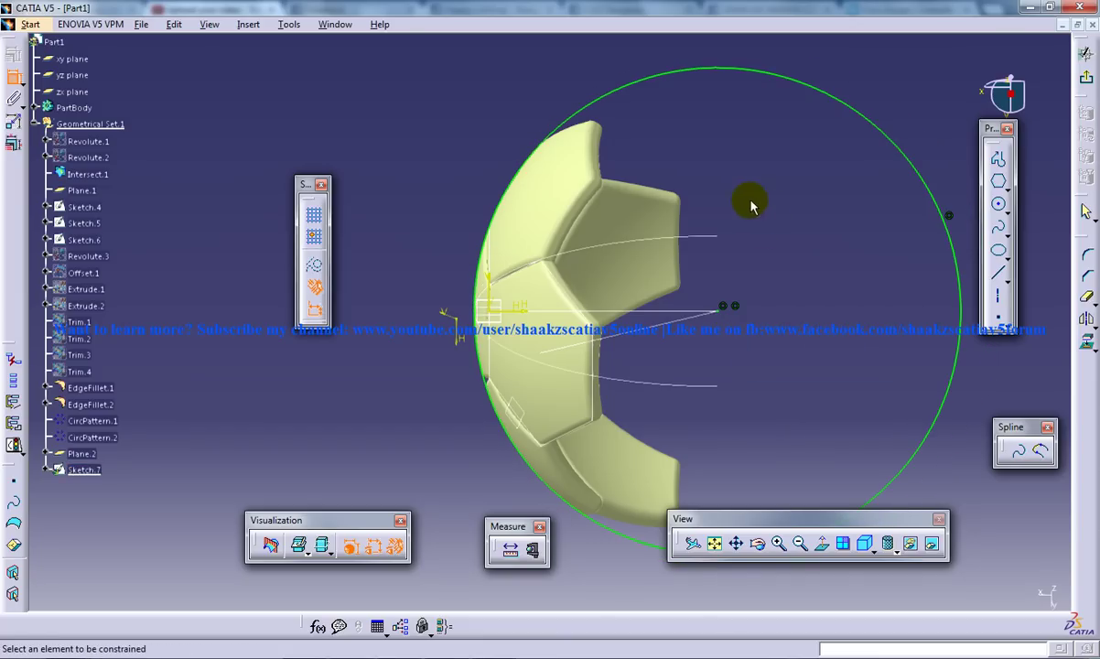
Step: Draw a vertical axis across the circle through its centre, and trim off the half facing away from the panels before leaving the sketch
click(1000, 298)
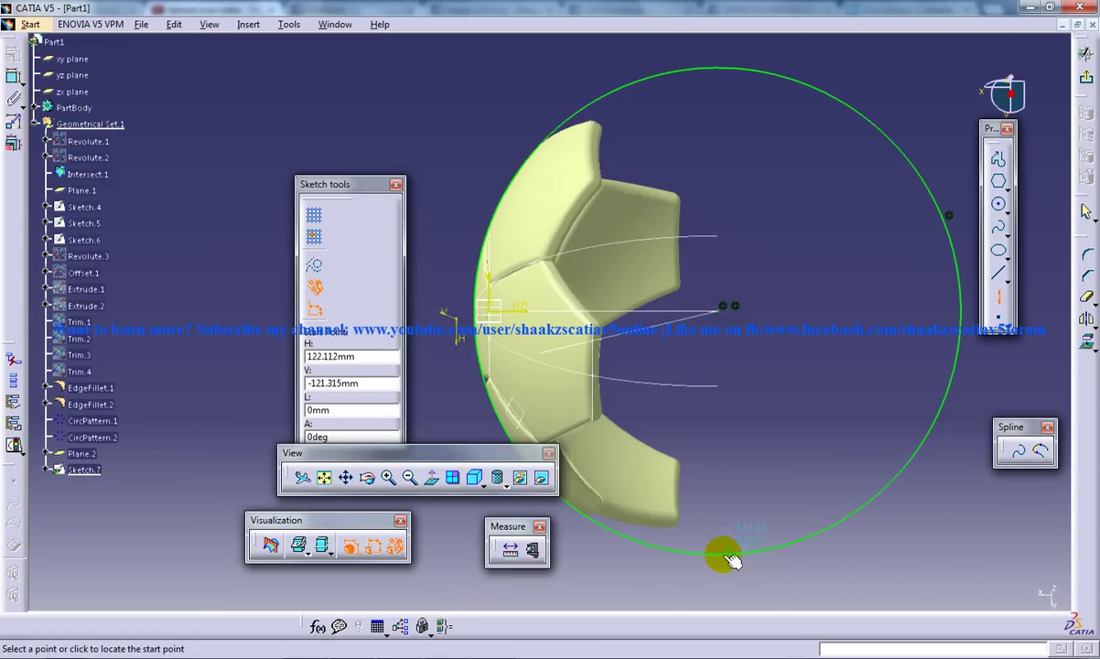
click(718, 553)
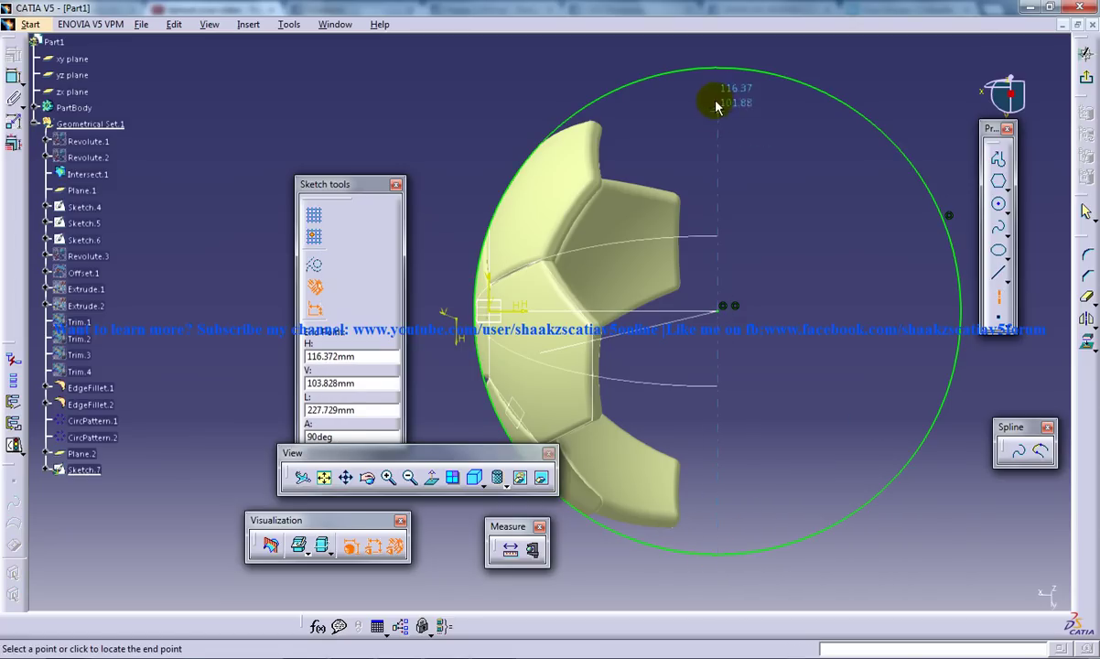
click(998, 250)
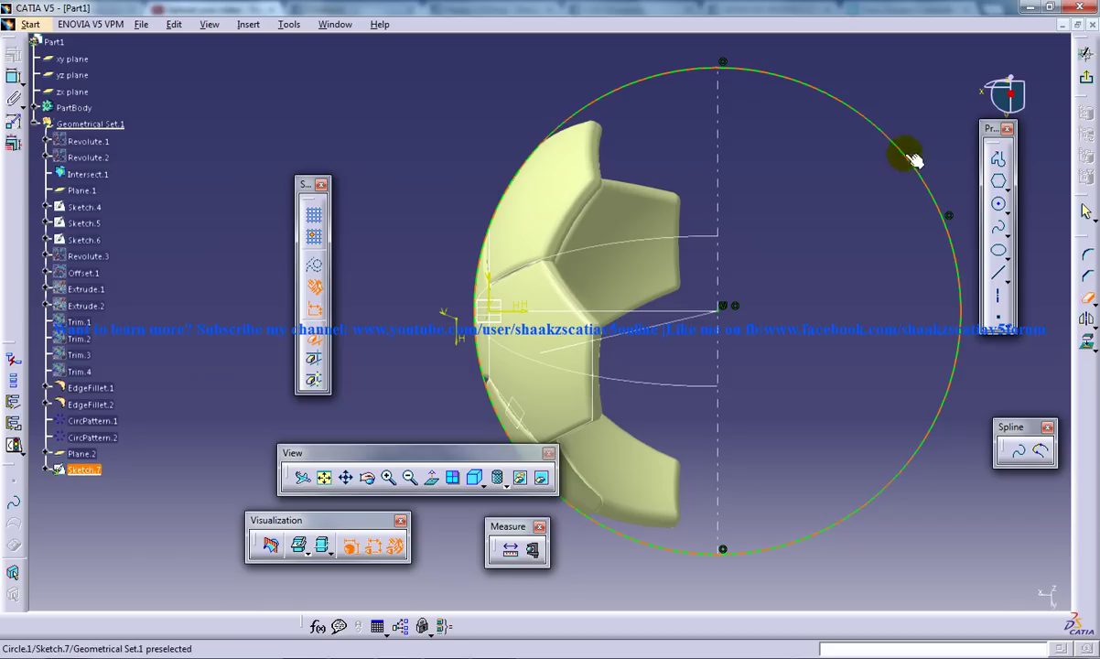
click(904, 153)
click(1087, 55)
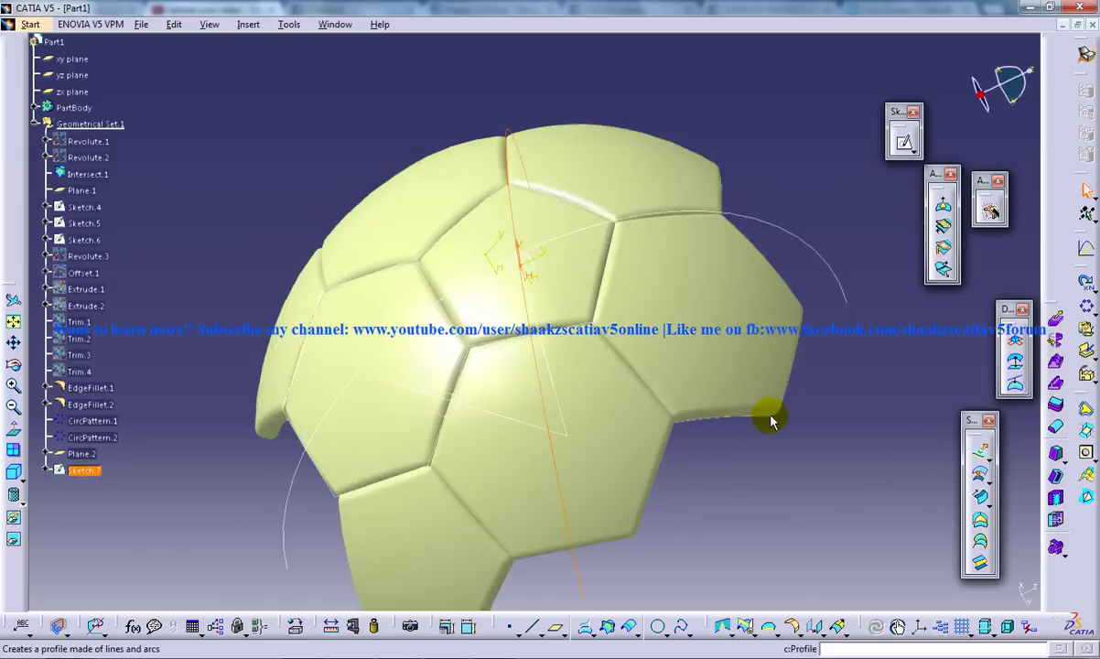
Step: Begin a new reference plane of type Normal to curve, using the Sketch.6 arc as its curve
middle_drag(765, 423, 524, 130)
middle_drag(583, 335, 535, 351)
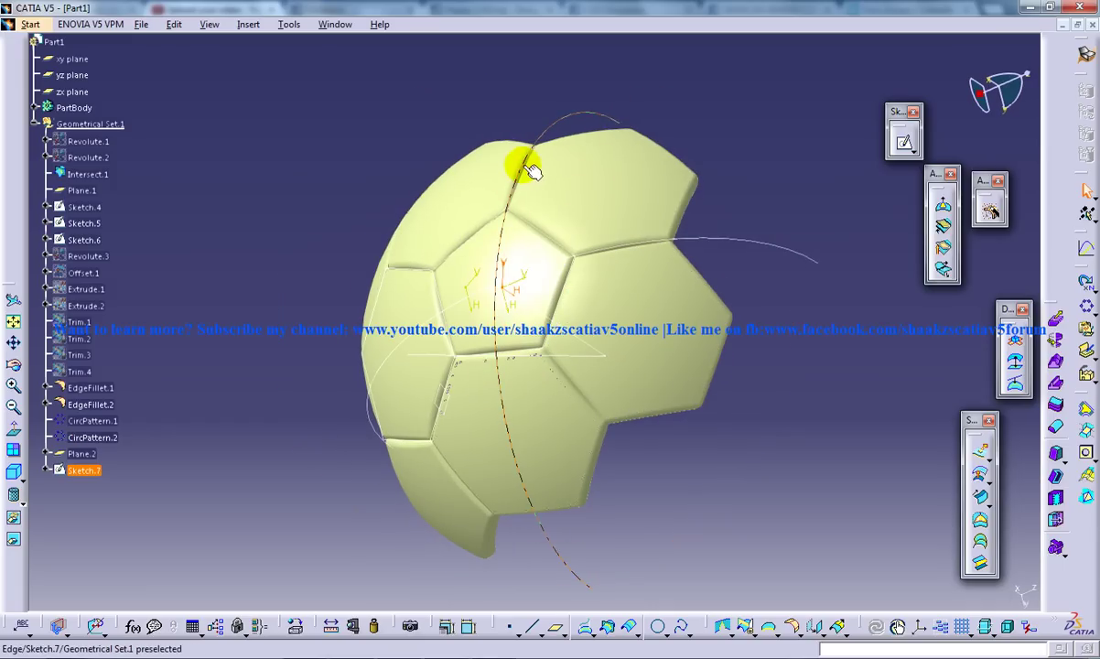
middle_drag(596, 253, 646, 262)
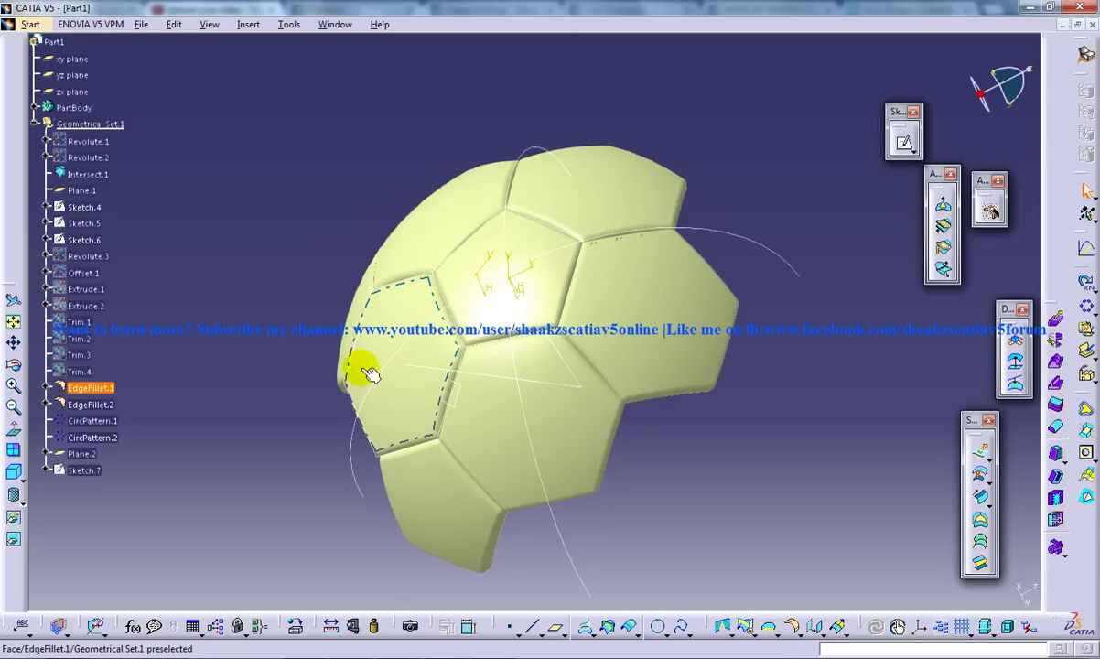
mouse_move(375, 366)
middle_down()
mouse_move(381, 346)
mouse_move(388, 373)
mouse_move(422, 312)
mouse_move(848, 291)
middle_up()
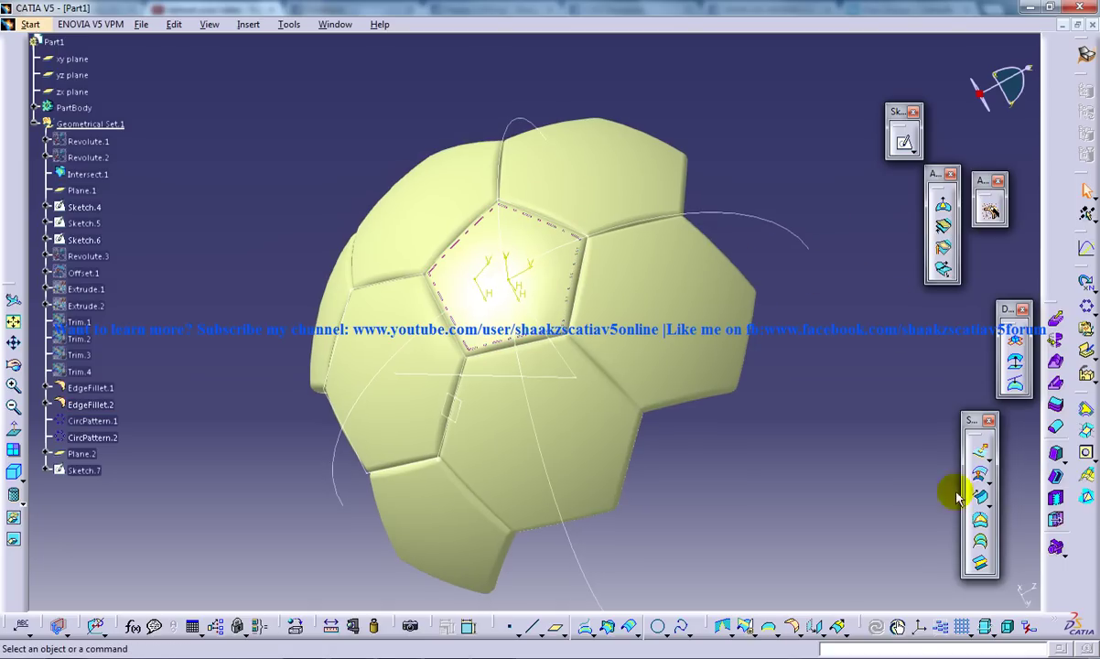
click(556, 626)
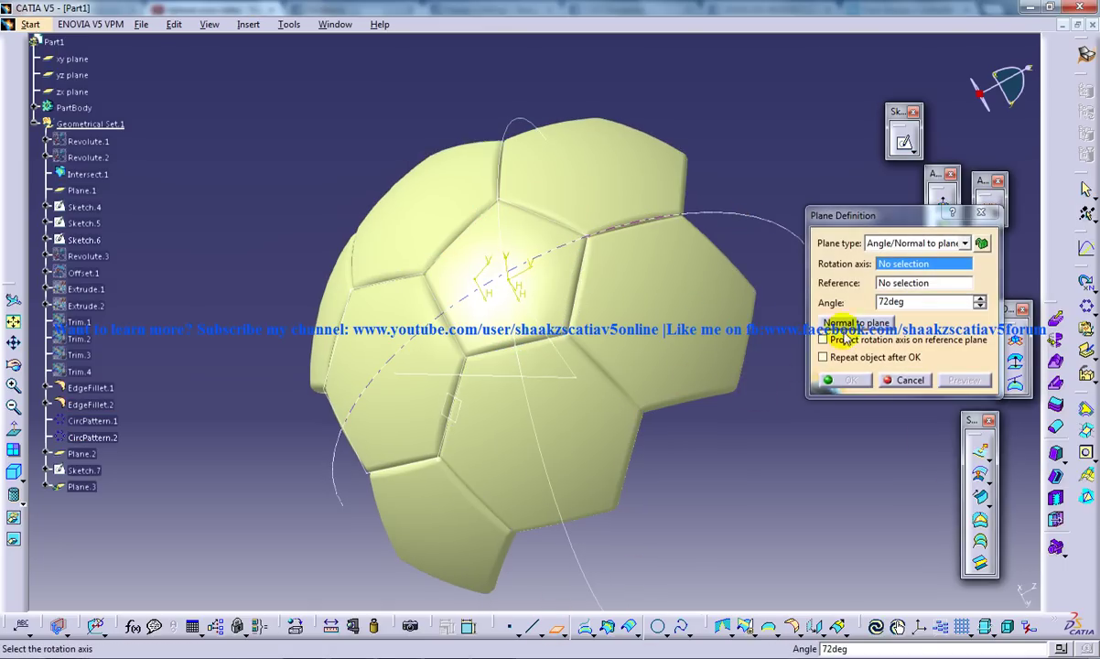
click(911, 243)
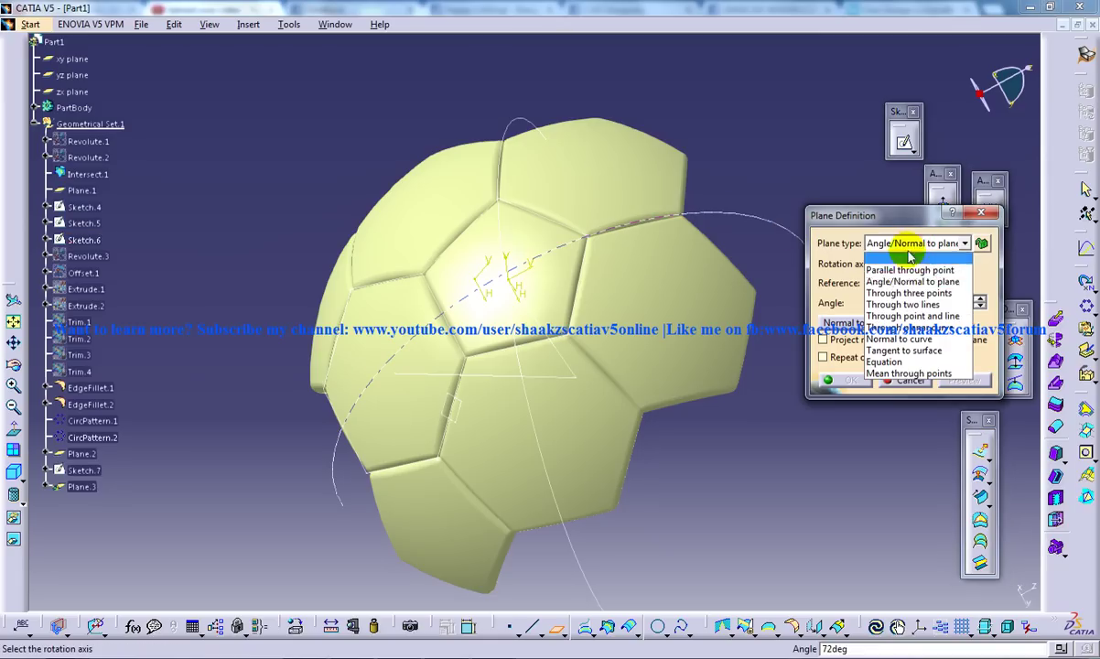
click(898, 338)
click(739, 213)
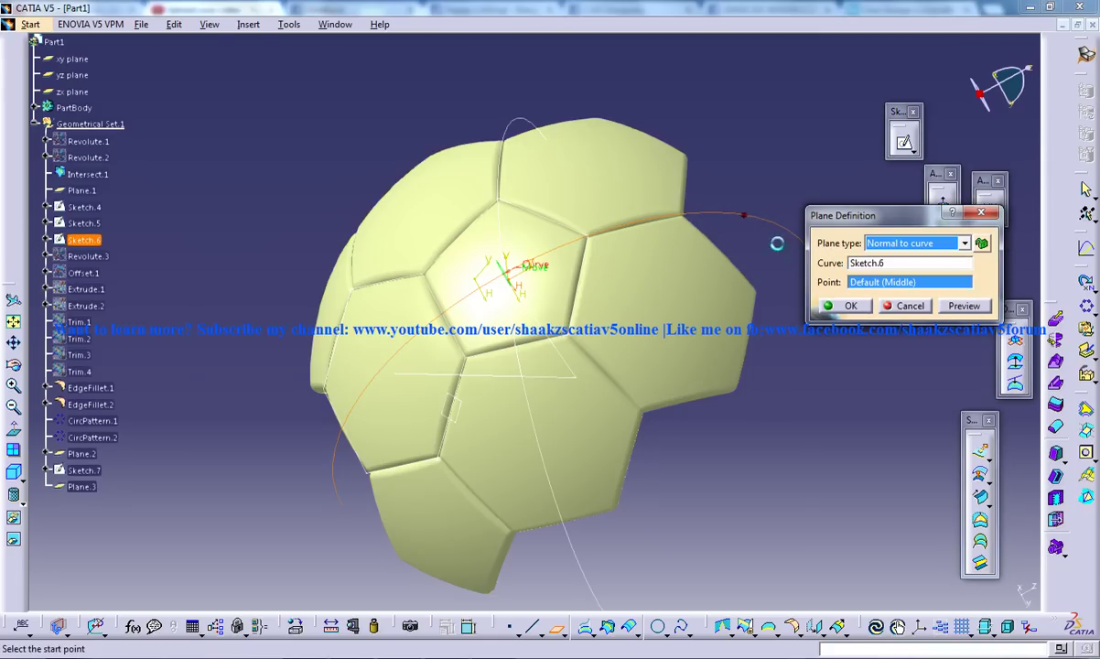
middle_drag(689, 167, 792, 209)
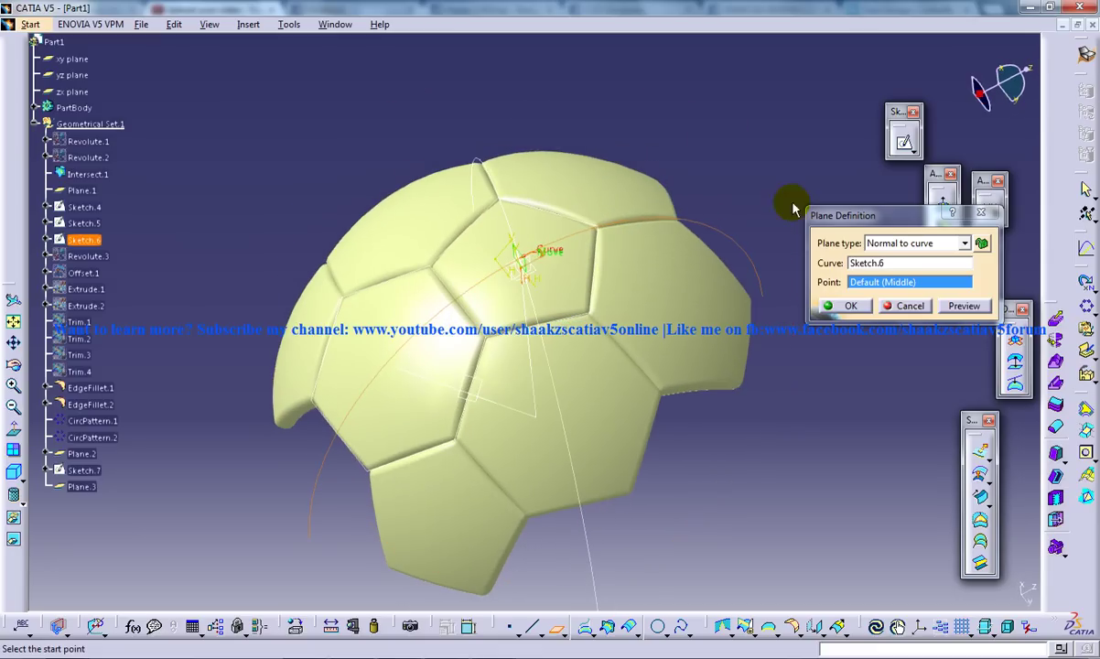
Step: Create a point on the Sketch.6 curve as the new plane's location, about 52 mm along it from its extremity
right_click(886, 287)
click(925, 290)
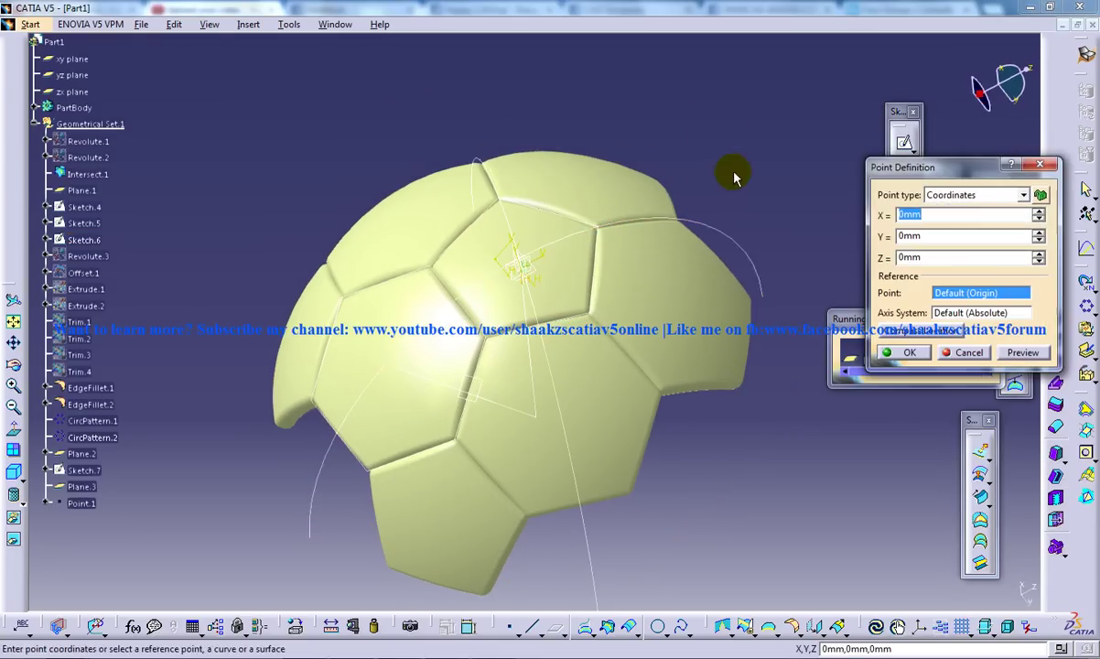
middle_drag(734, 176, 659, 213)
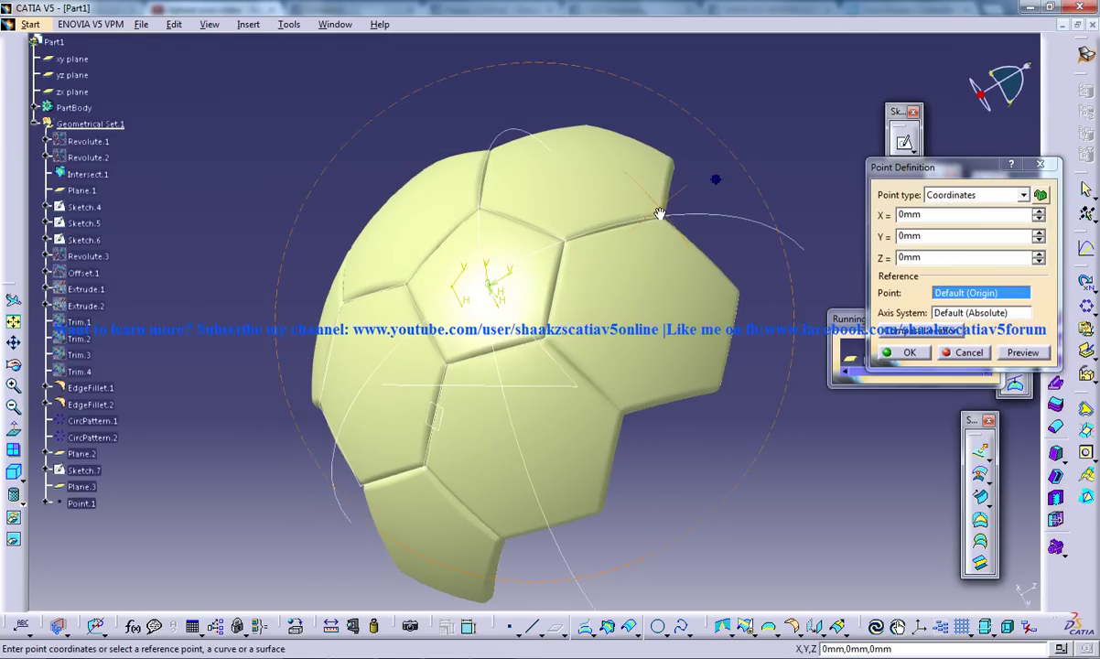
click(768, 227)
middle_drag(732, 152, 623, 147)
click(796, 321)
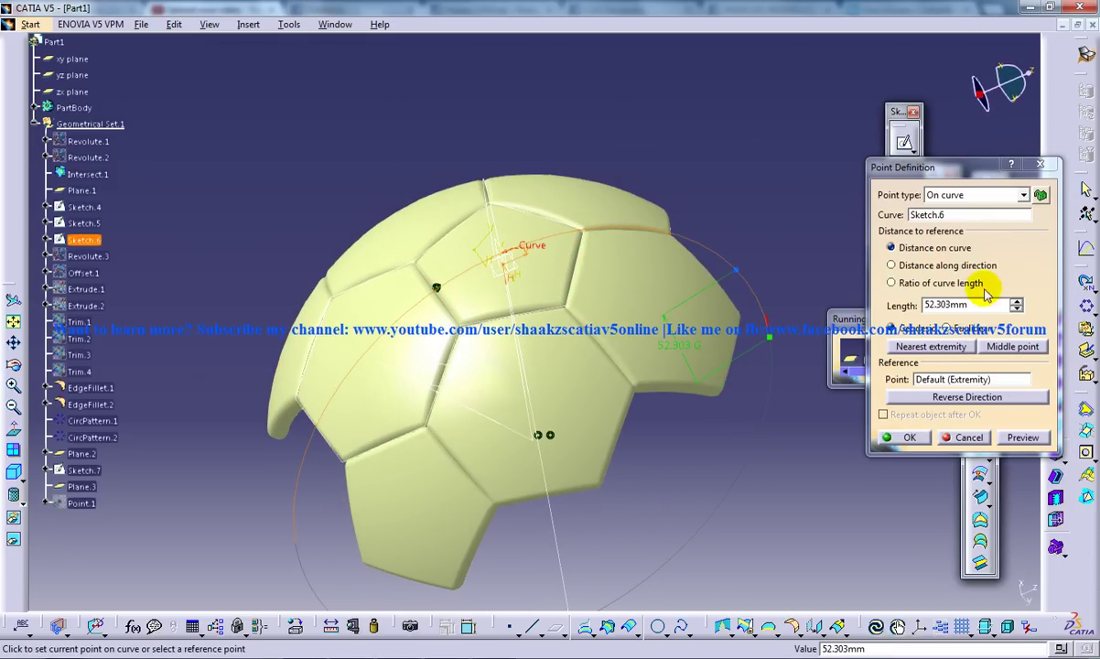
Step: Set the point's distance along the curve to 125 mm and confirm both the point and the normal plane
click(1016, 301)
click(1016, 301)
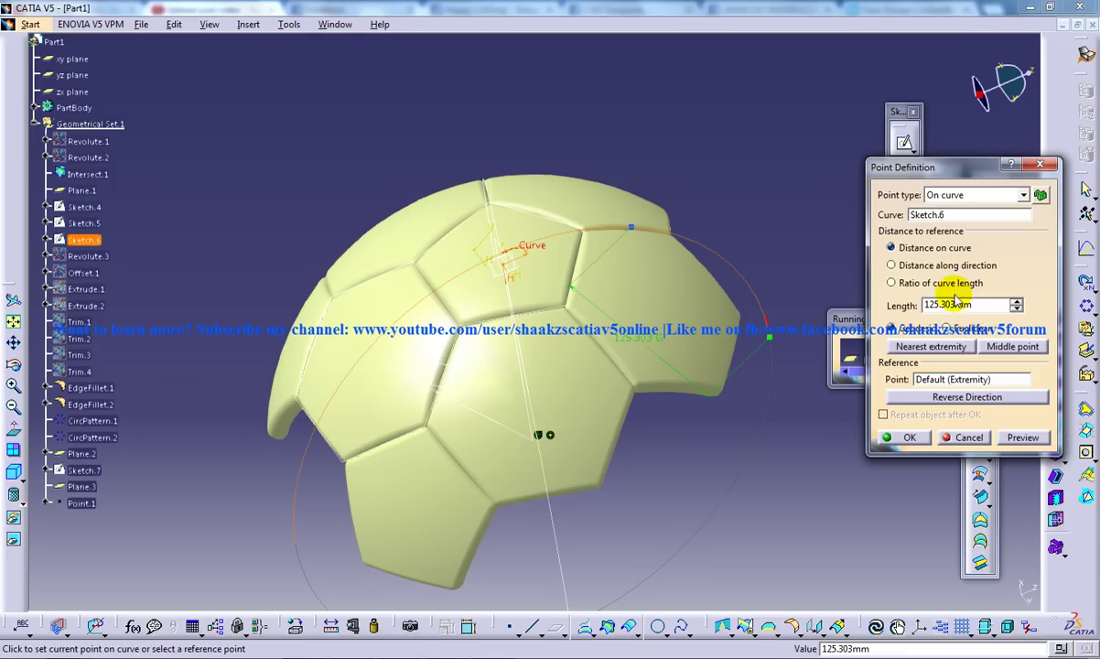
mouse_move(722, 236)
middle_down()
mouse_move(640, 210)
mouse_move(528, 245)
mouse_move(555, 274)
mouse_move(577, 266)
middle_up()
double_click(976, 305)
text(125)
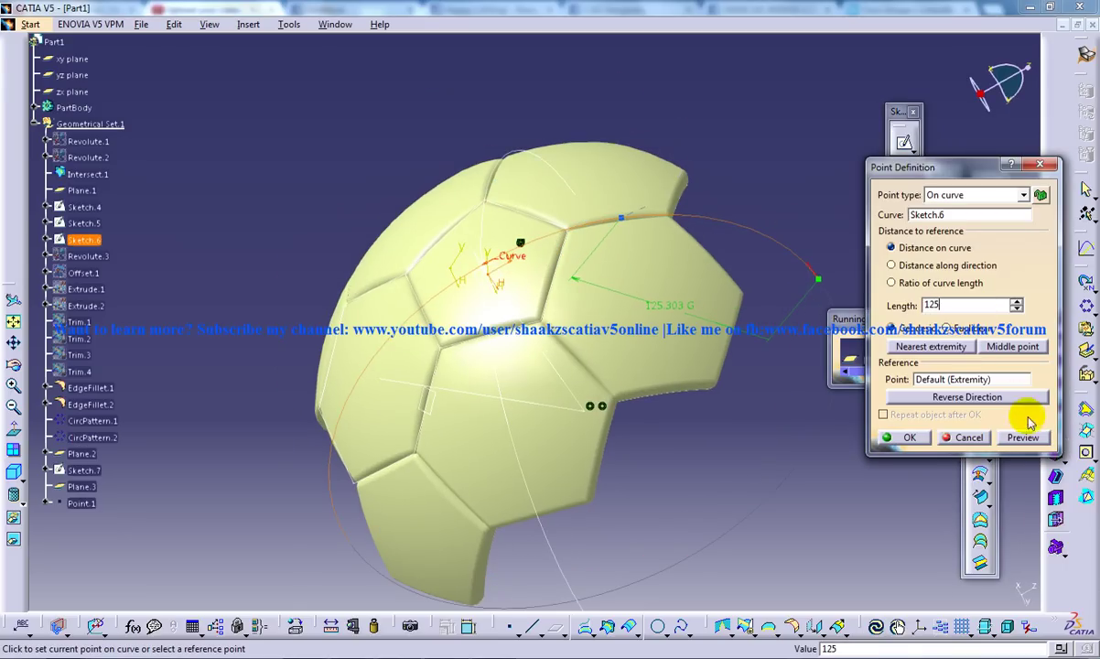
click(911, 439)
click(851, 306)
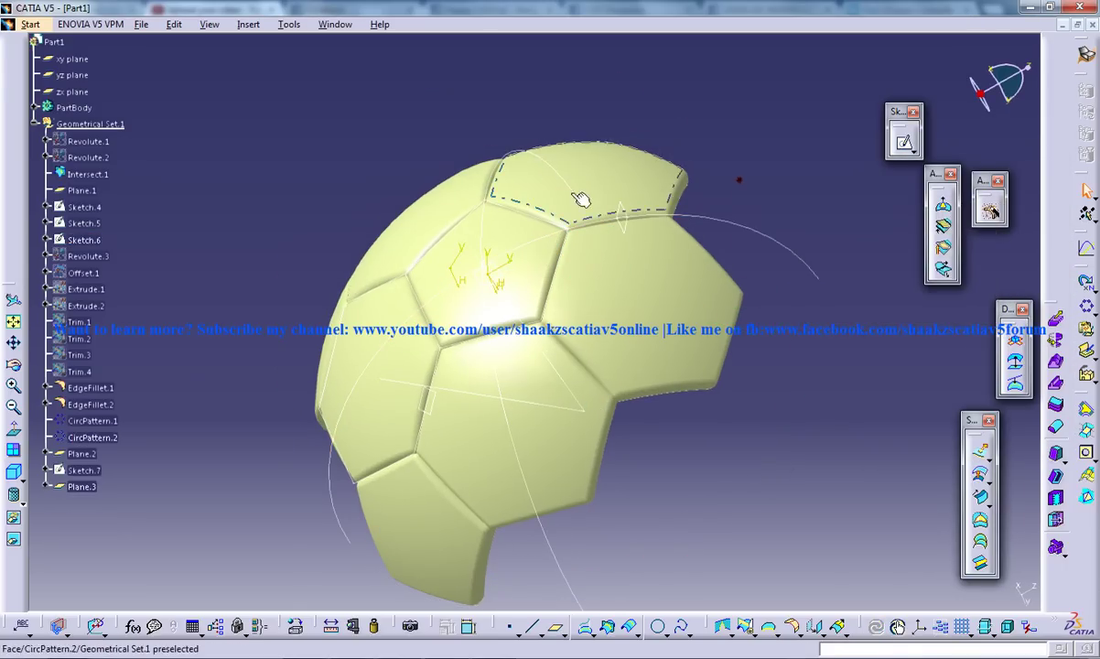
Step: Start another Normal to curve plane on the Sketch.6 arc and begin an on-curve point on that same arc as its location
middle_drag(521, 155, 656, 135)
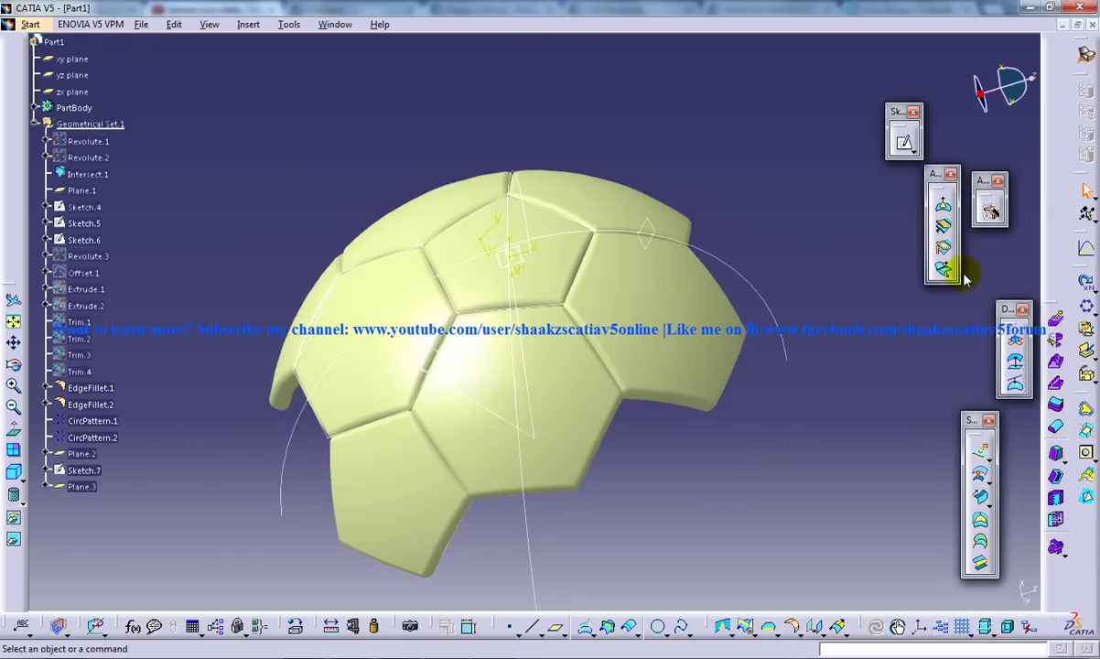
click(554, 626)
click(737, 272)
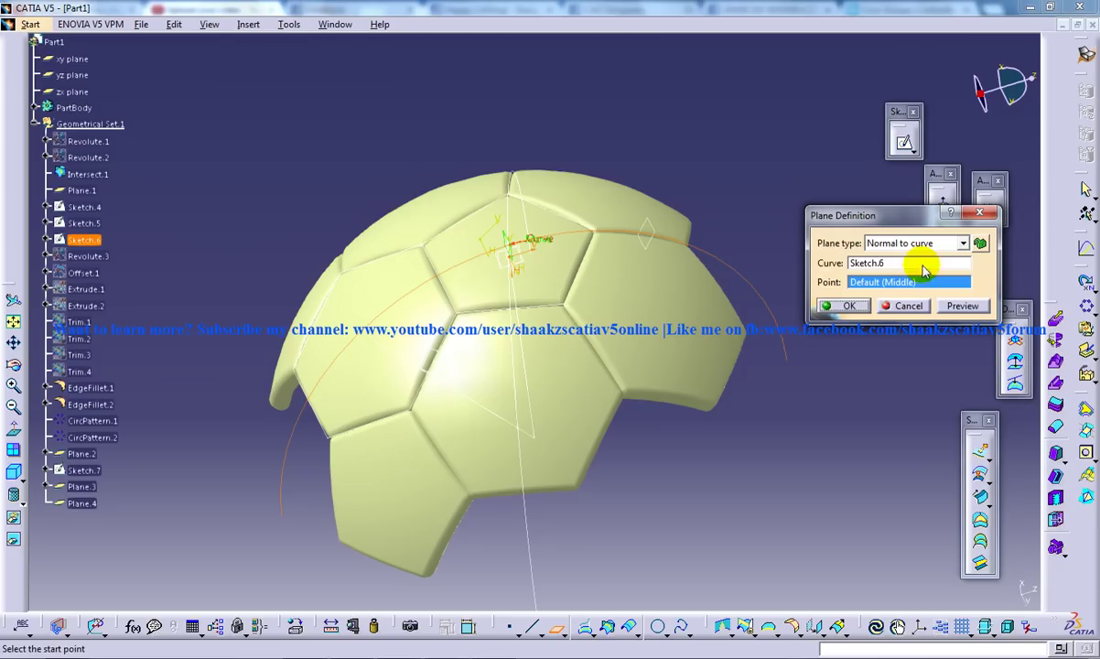
right_click(885, 283)
click(919, 288)
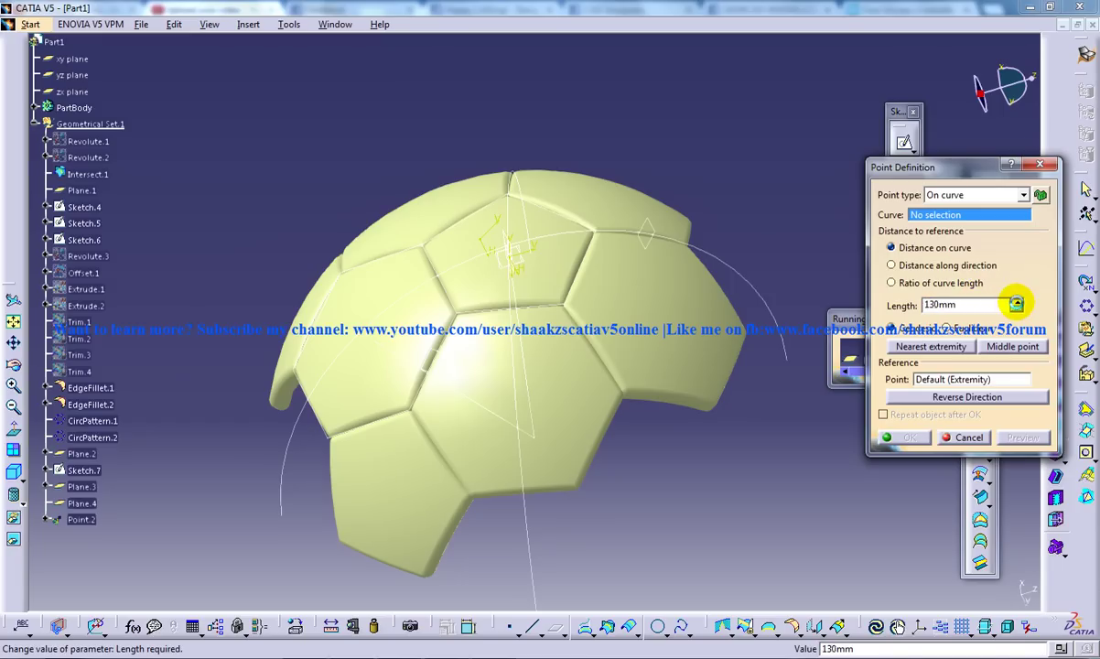
click(1015, 299)
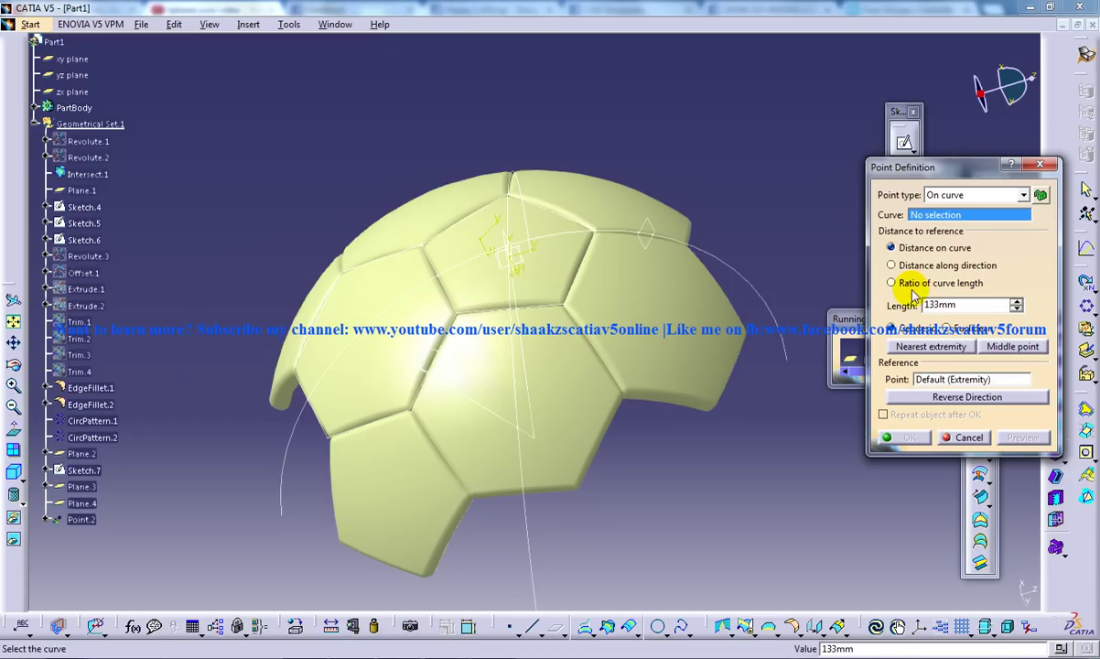
click(718, 262)
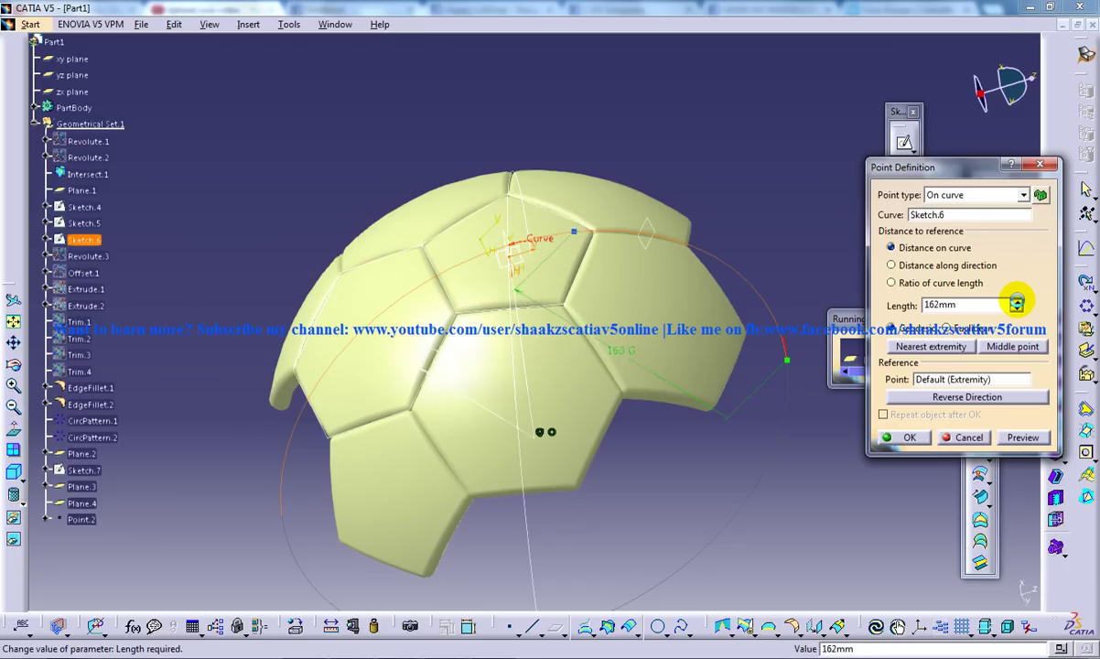
Step: Try the new point at 200 mm and 350 mm along the arc from its extremity
click(1016, 300)
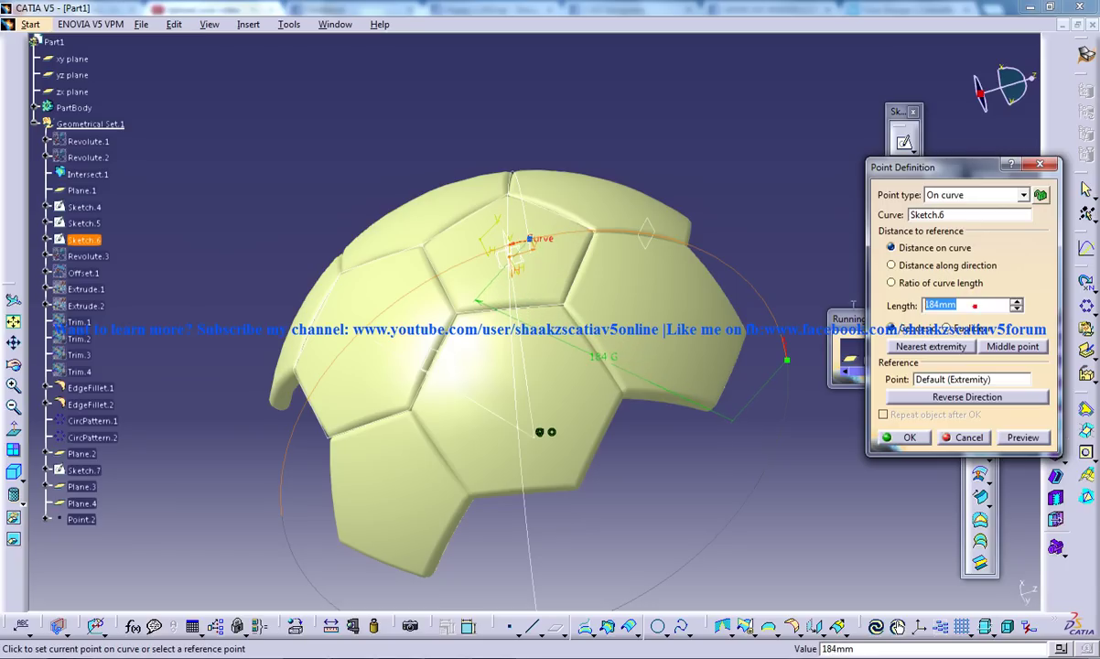
text(200)
click(1026, 436)
double_click(945, 305)
text(350)
click(1034, 436)
middle_drag(644, 363, 835, 355)
Step: Set the point's distance to 320 mm, at the outer edge of the hexagonal panel, and confirm the point and its plane
click(1016, 309)
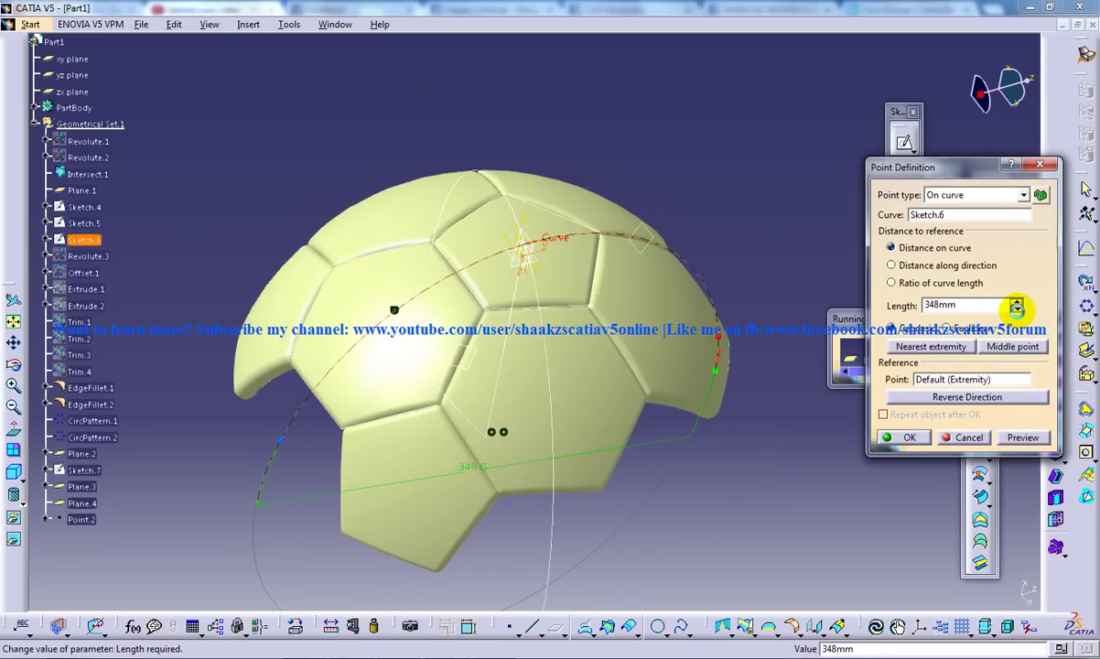
drag(1016, 309, 1015, 309)
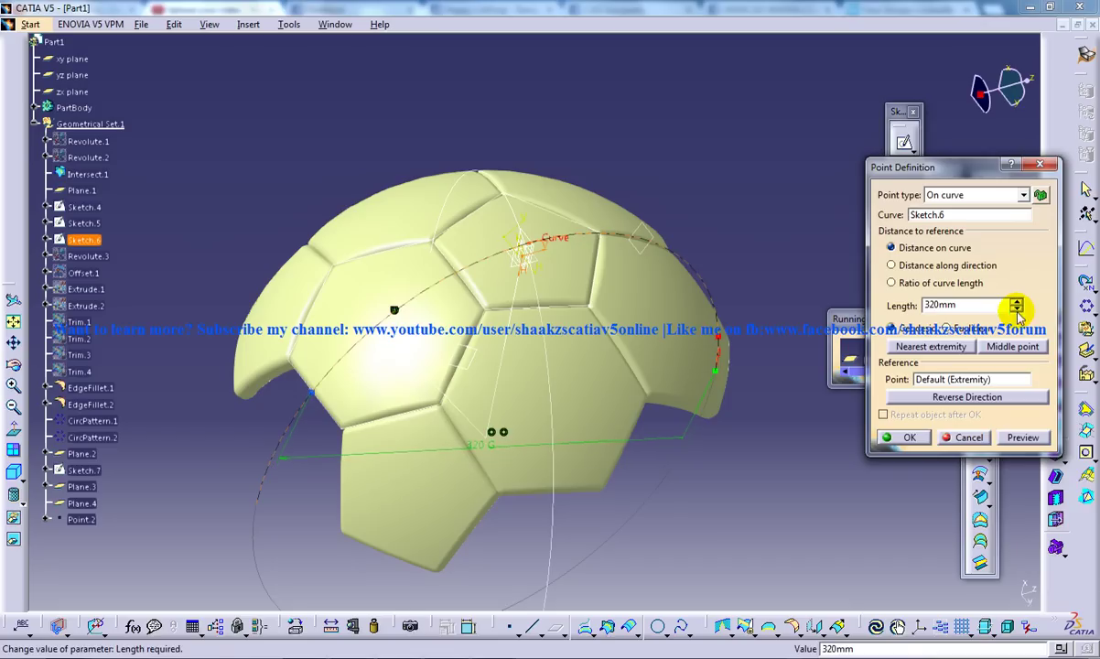
scroll(550, 274, up, 10)
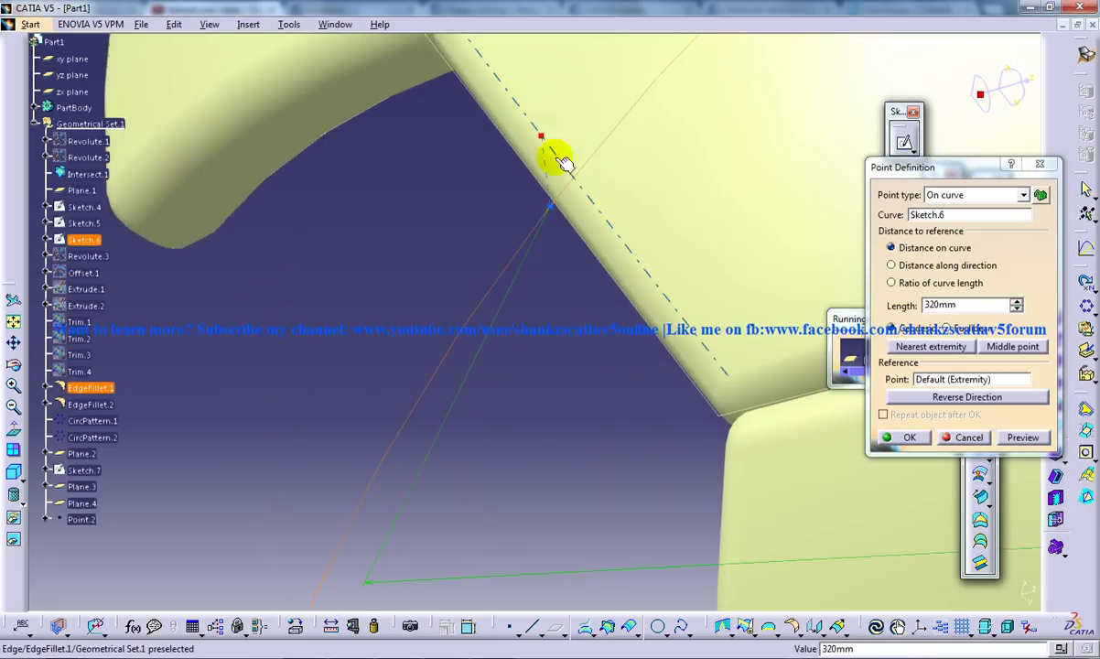
middle_drag(564, 162, 575, 138)
click(1016, 309)
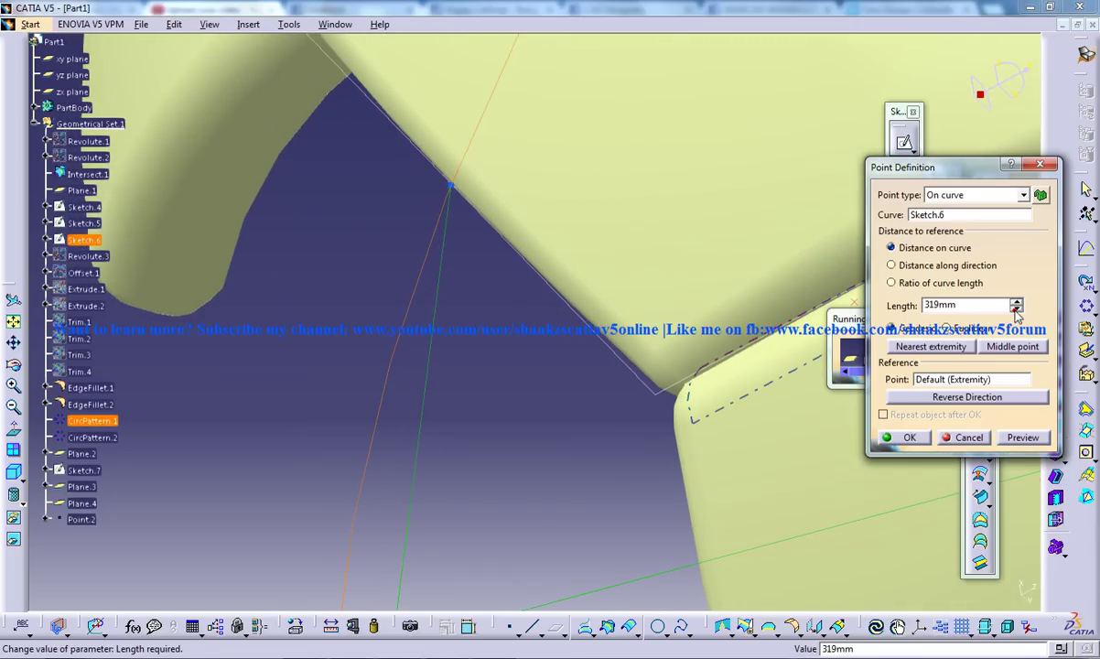
scroll(659, 229, down, 6)
middle_drag(644, 211, 897, 318)
click(1016, 301)
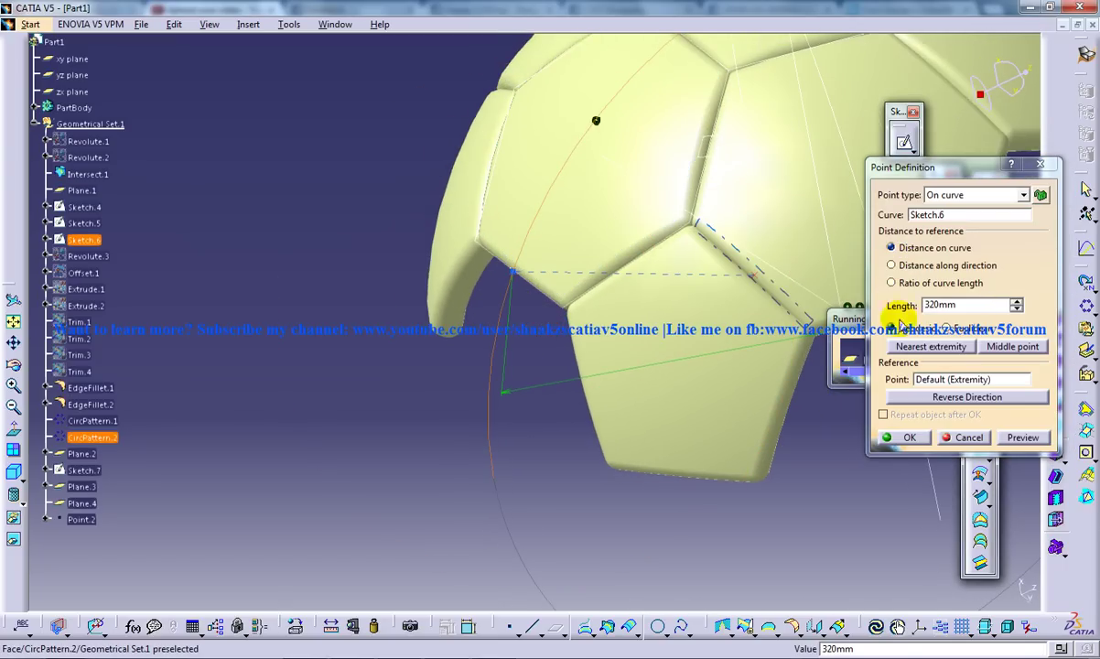
click(908, 439)
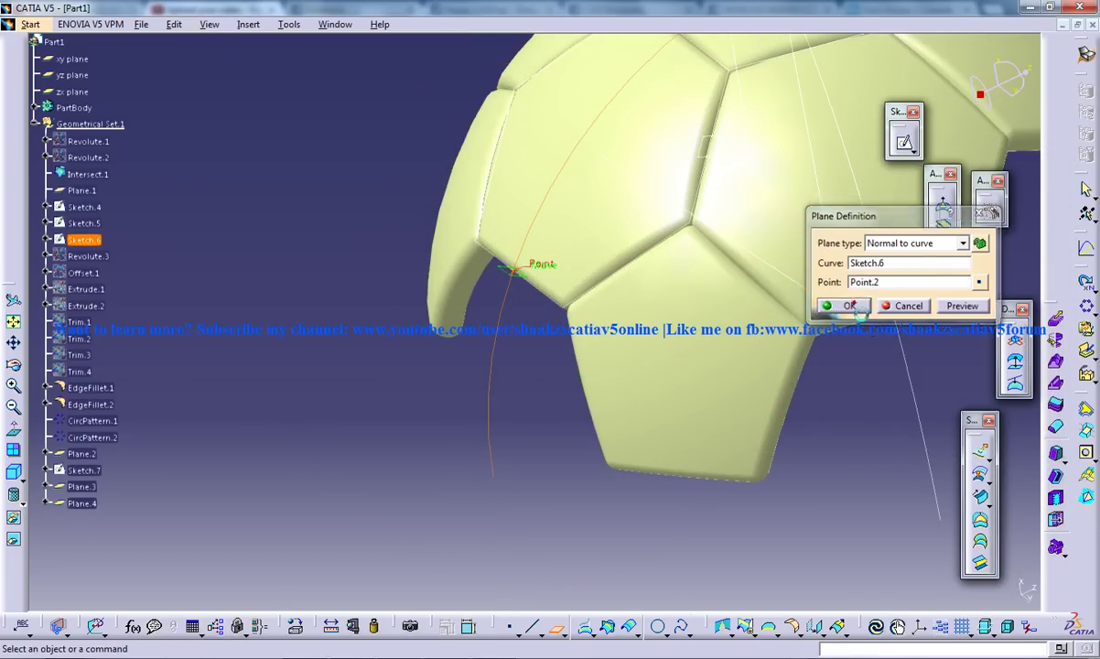
Step: Mirror the pentagonal panel EdgeFillet.2 with Symmetry as a surface, using Plane.3 as the reference
mouse_move(798, 352)
middle_down()
mouse_move(729, 201)
mouse_move(777, 241)
mouse_move(768, 165)
mouse_move(776, 302)
mouse_move(641, 351)
mouse_move(600, 330)
mouse_move(586, 361)
mouse_move(549, 321)
mouse_move(593, 334)
middle_up()
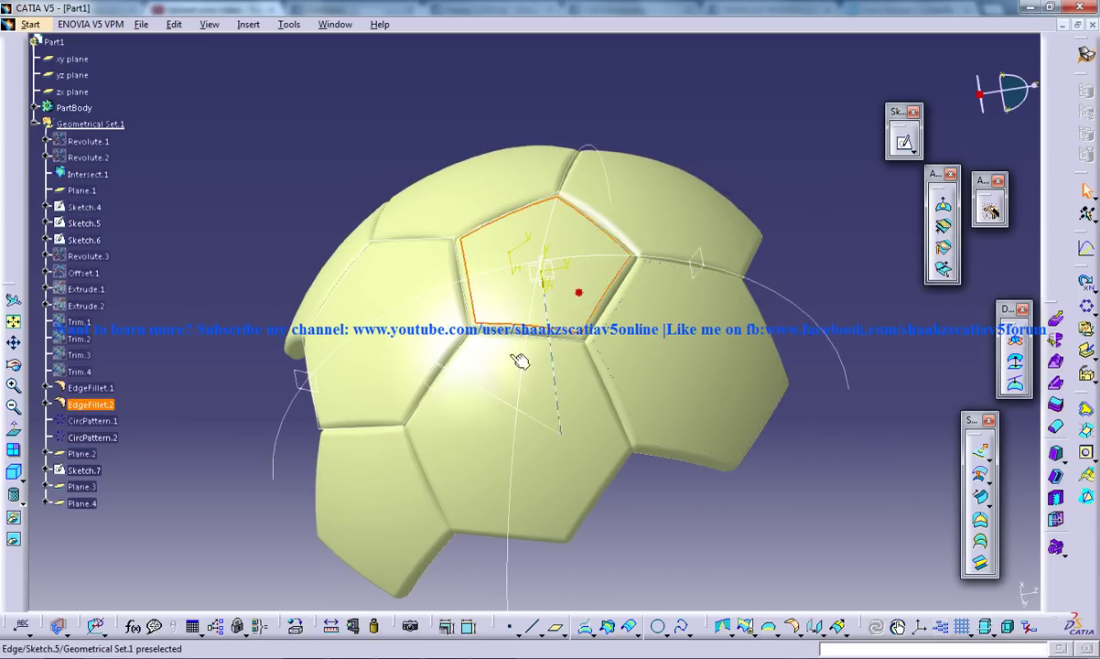
click(248, 24)
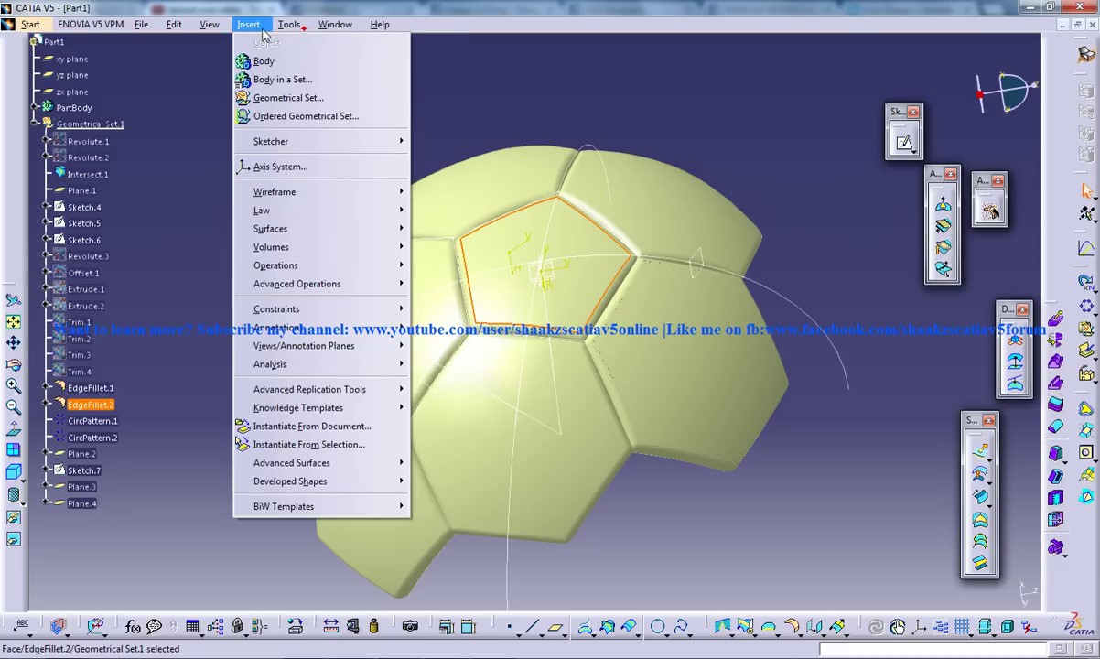
mouse_move(288, 265)
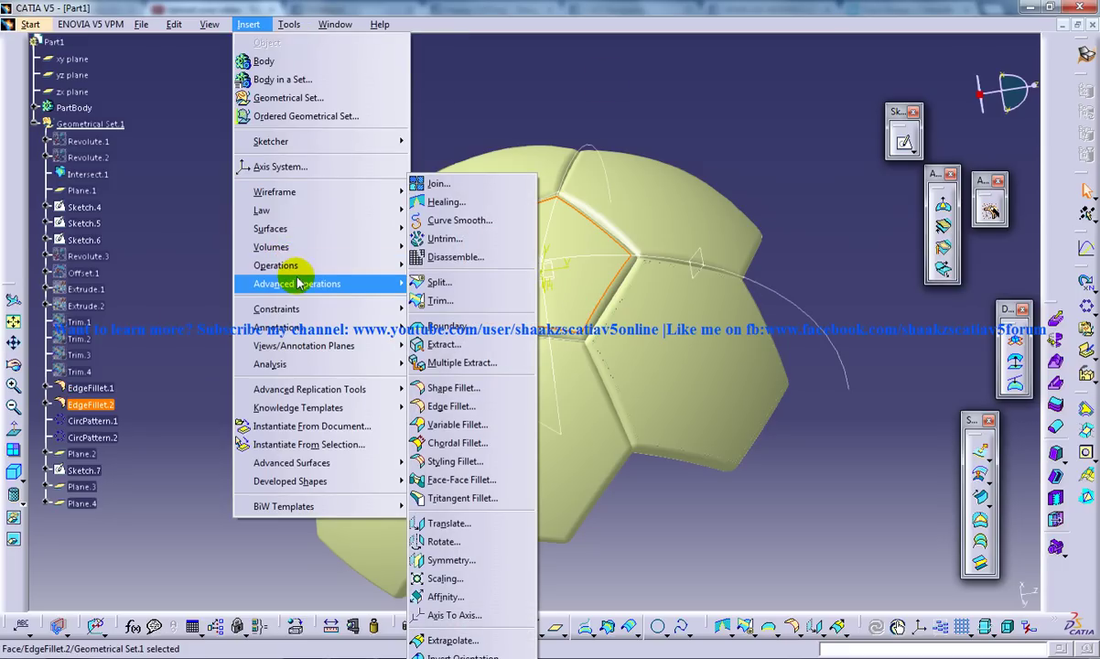
mouse_move(311, 352)
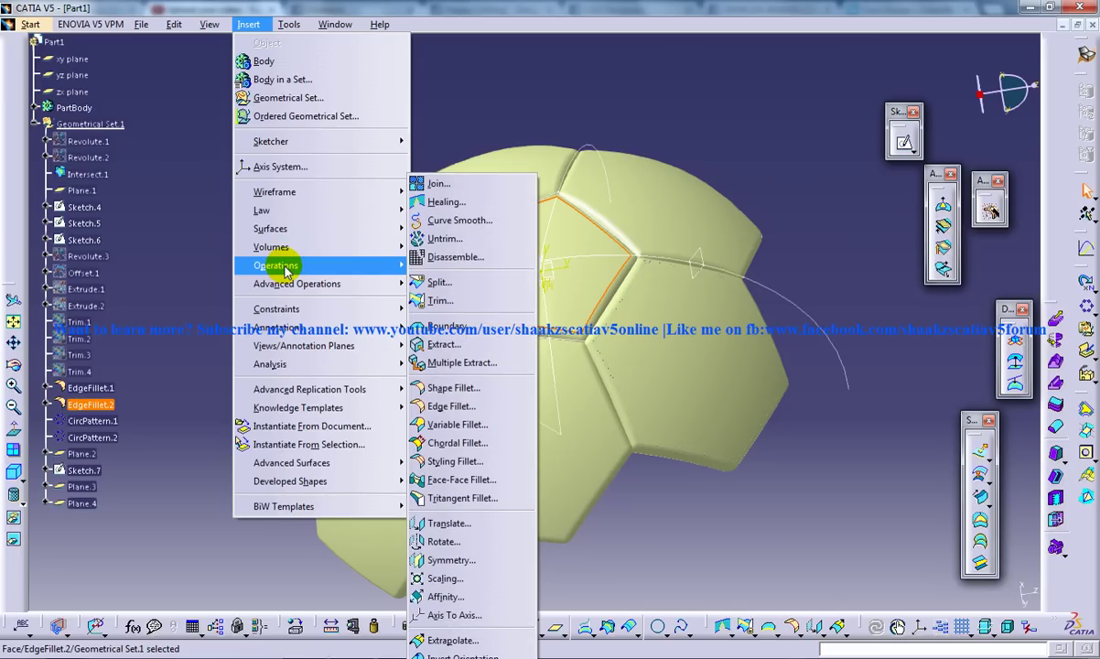
click(447, 560)
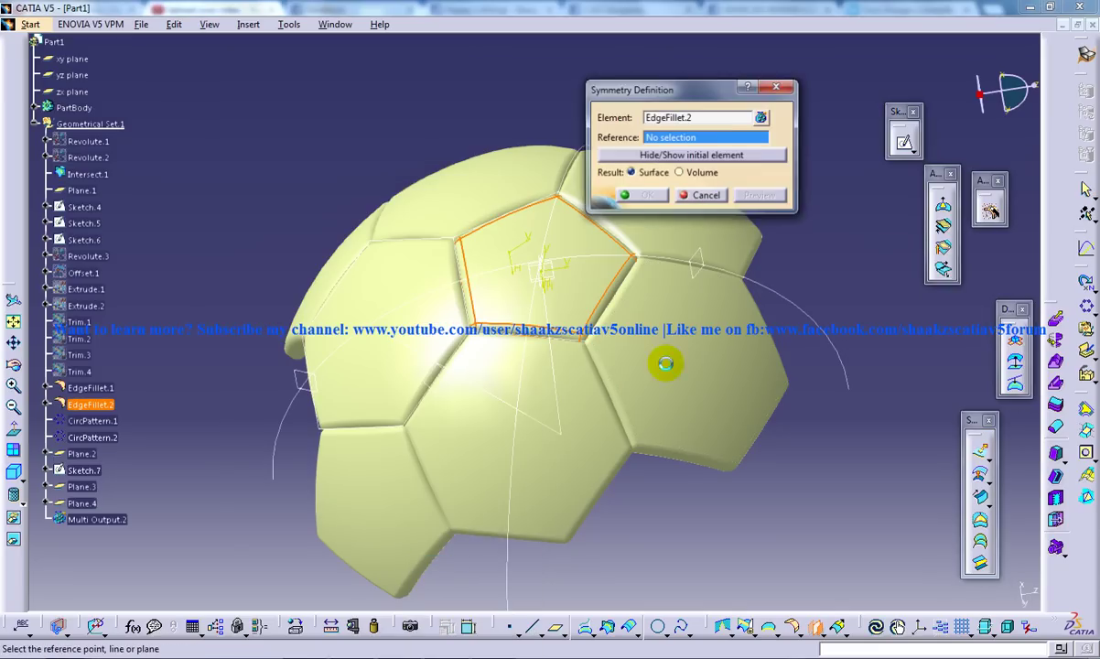
click(697, 278)
middle_drag(707, 295, 630, 364)
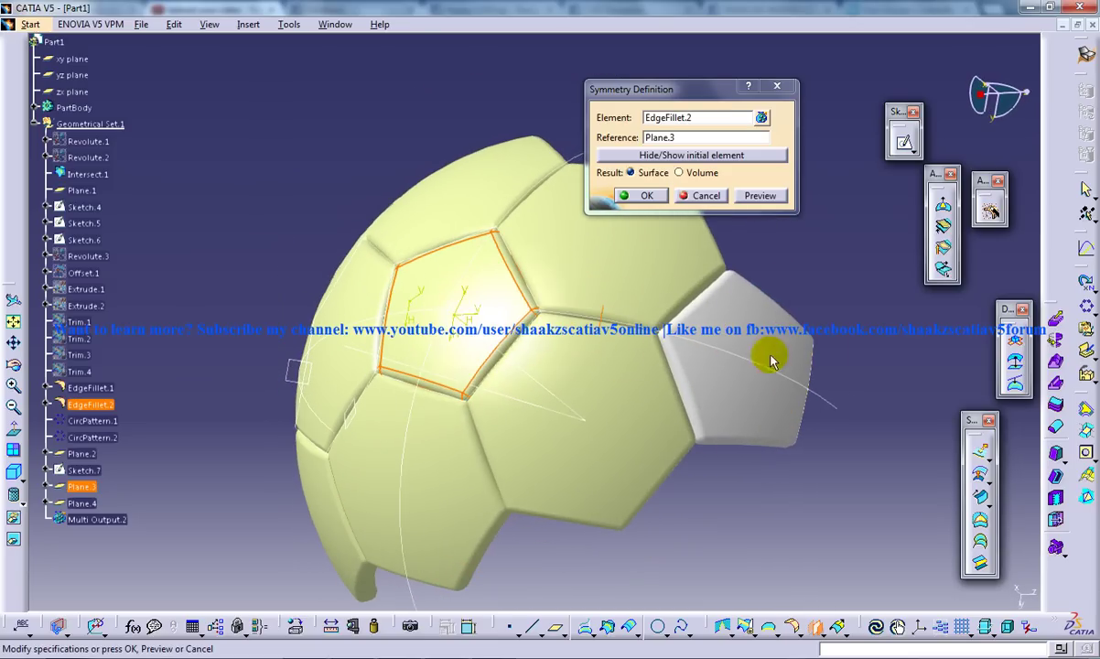
middle_drag(515, 336, 730, 290)
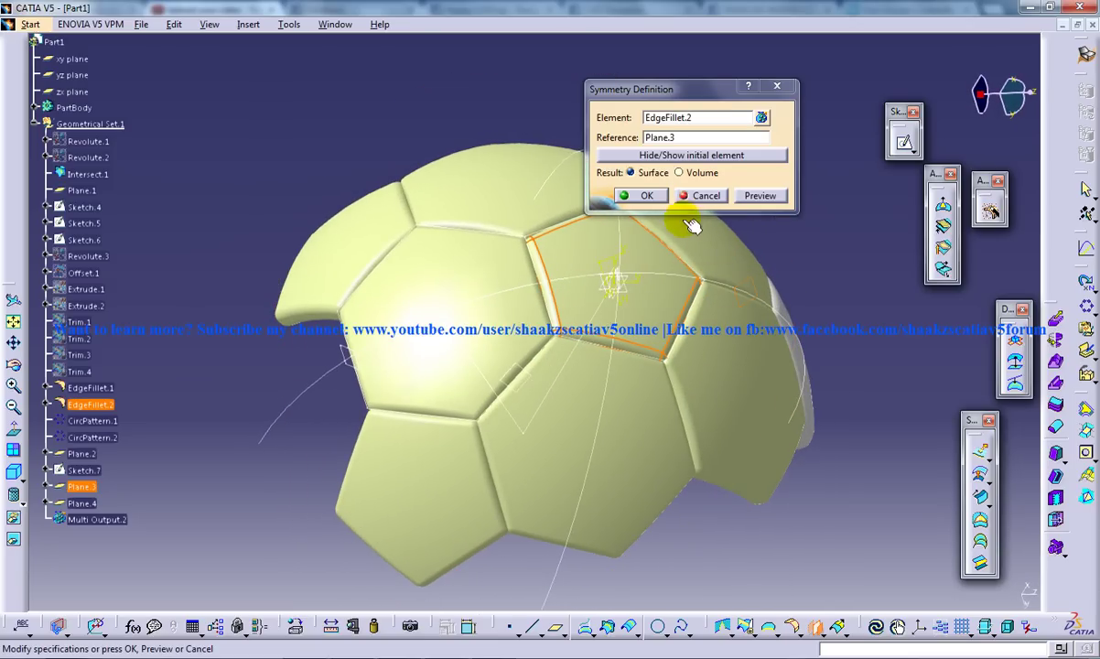
click(647, 197)
Step: Mirror the hexagonal panel EdgeFillet.1 with Symmetry as a surface, using Plane.4 at its outer edge as the reference
middle_drag(646, 196, 712, 337)
middle_drag(567, 316, 413, 403)
click(248, 24)
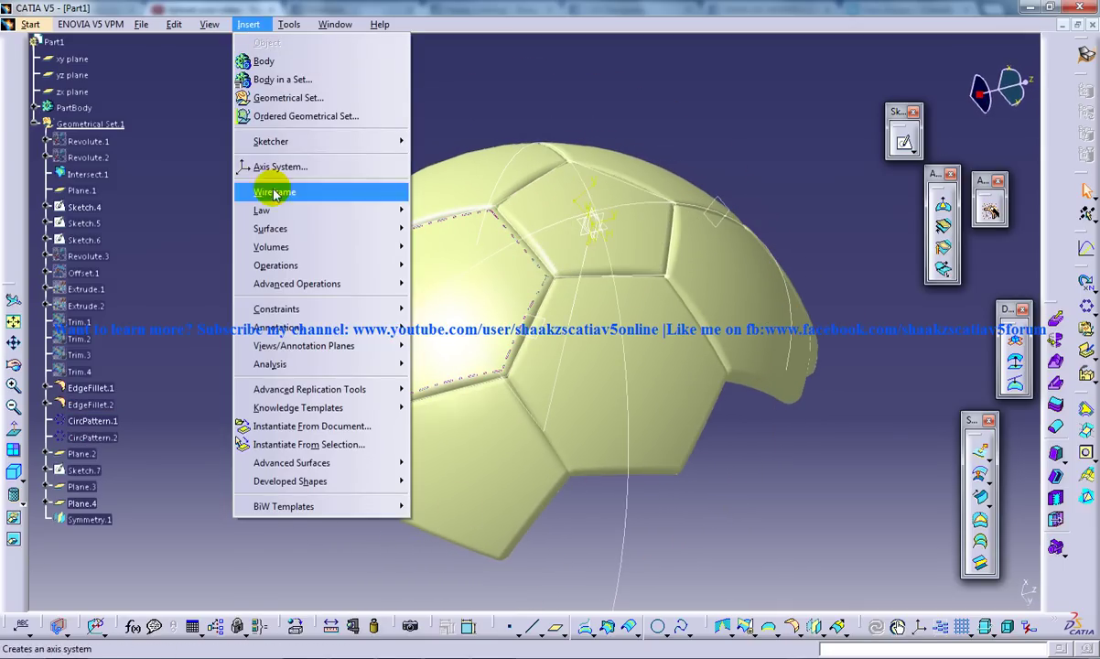
mouse_move(284, 266)
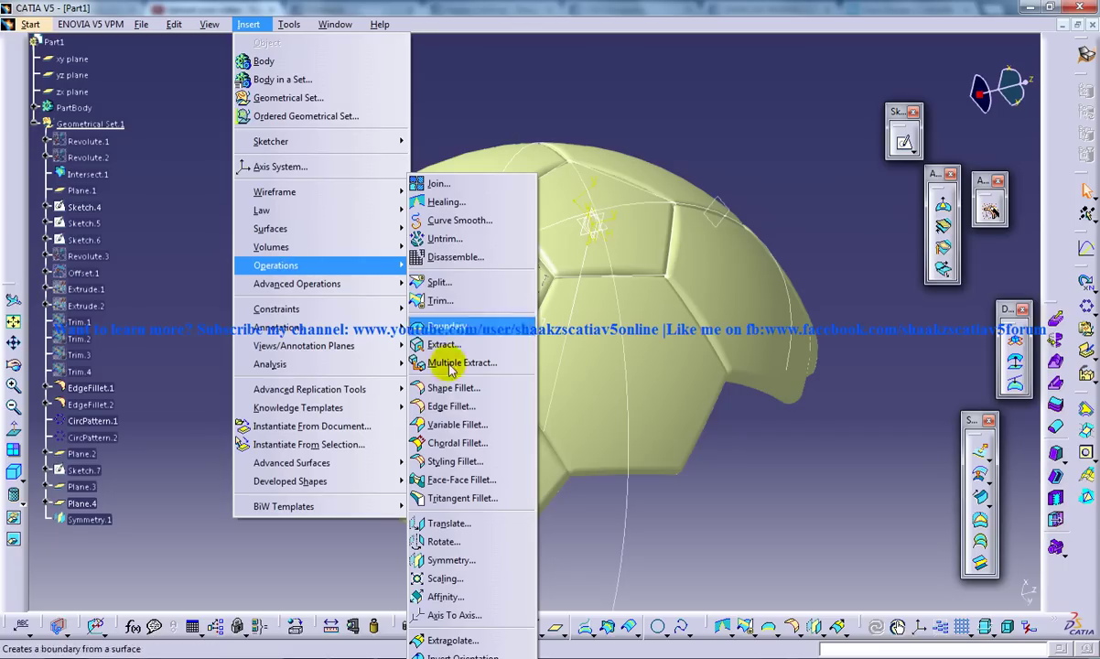
click(445, 559)
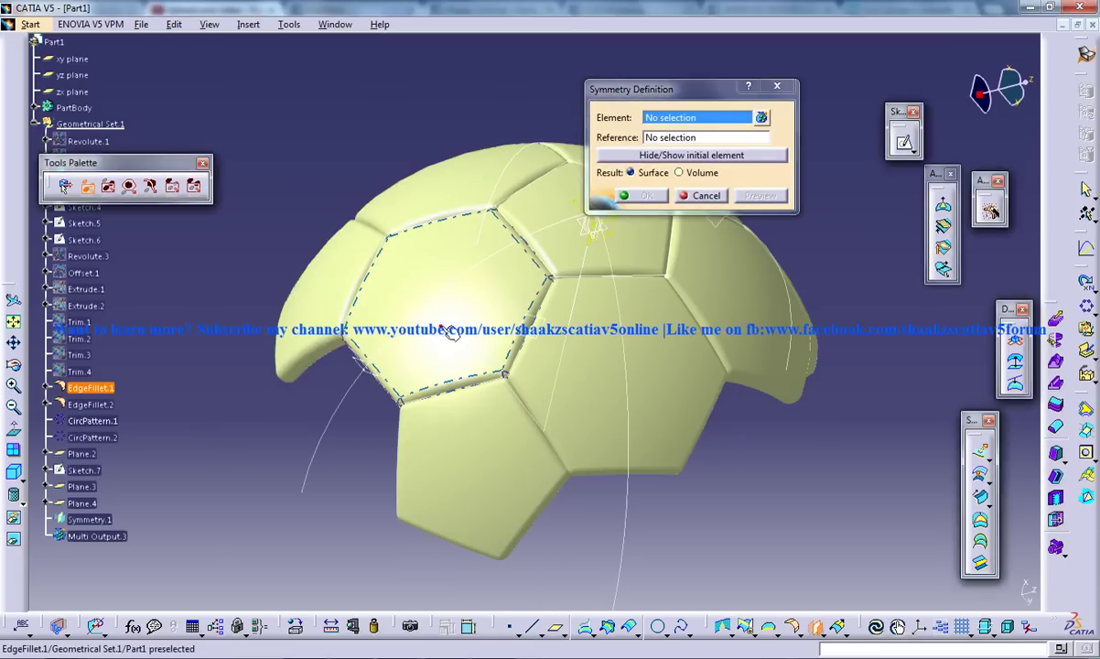
click(367, 391)
click(368, 439)
middle_drag(425, 388, 509, 296)
click(645, 196)
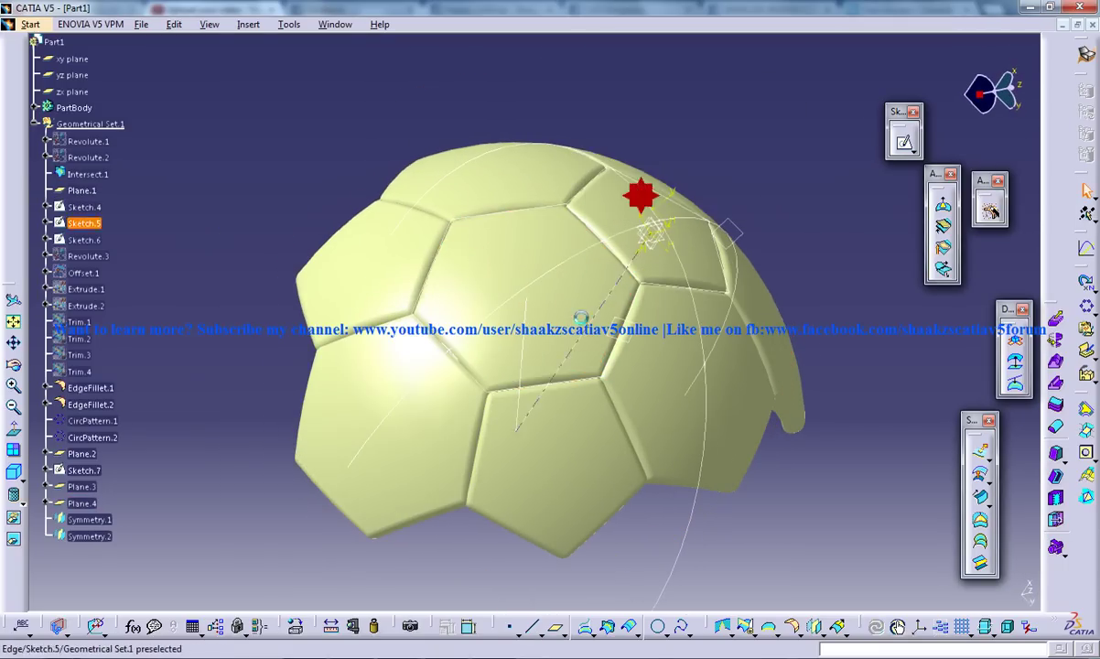
middle_drag(572, 308, 560, 337)
middle_drag(555, 287, 494, 259)
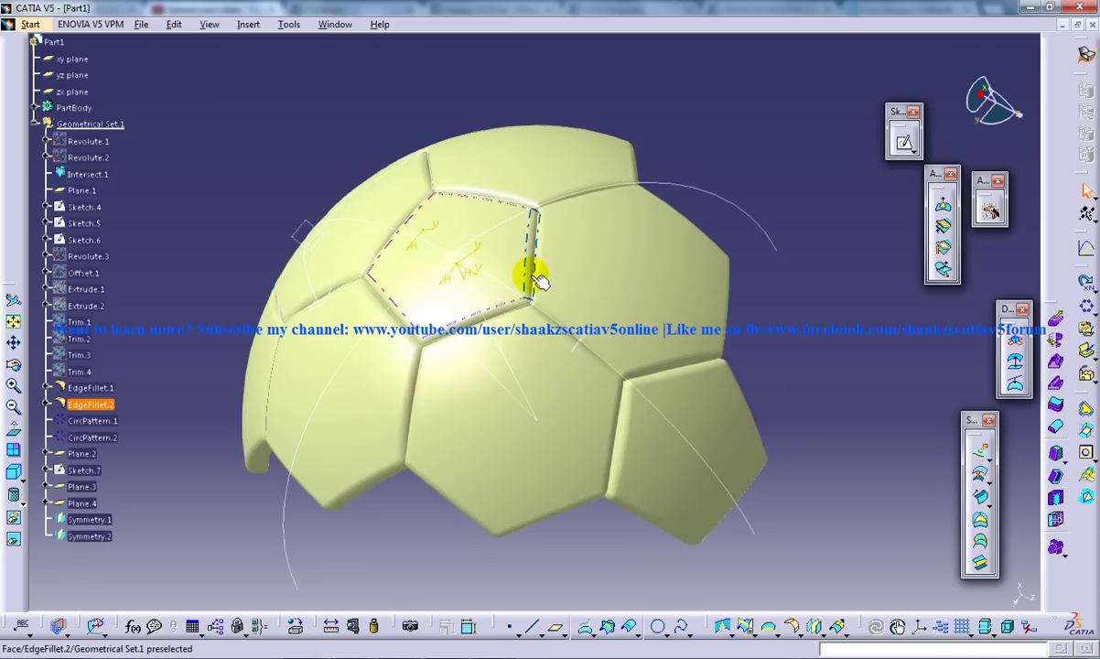